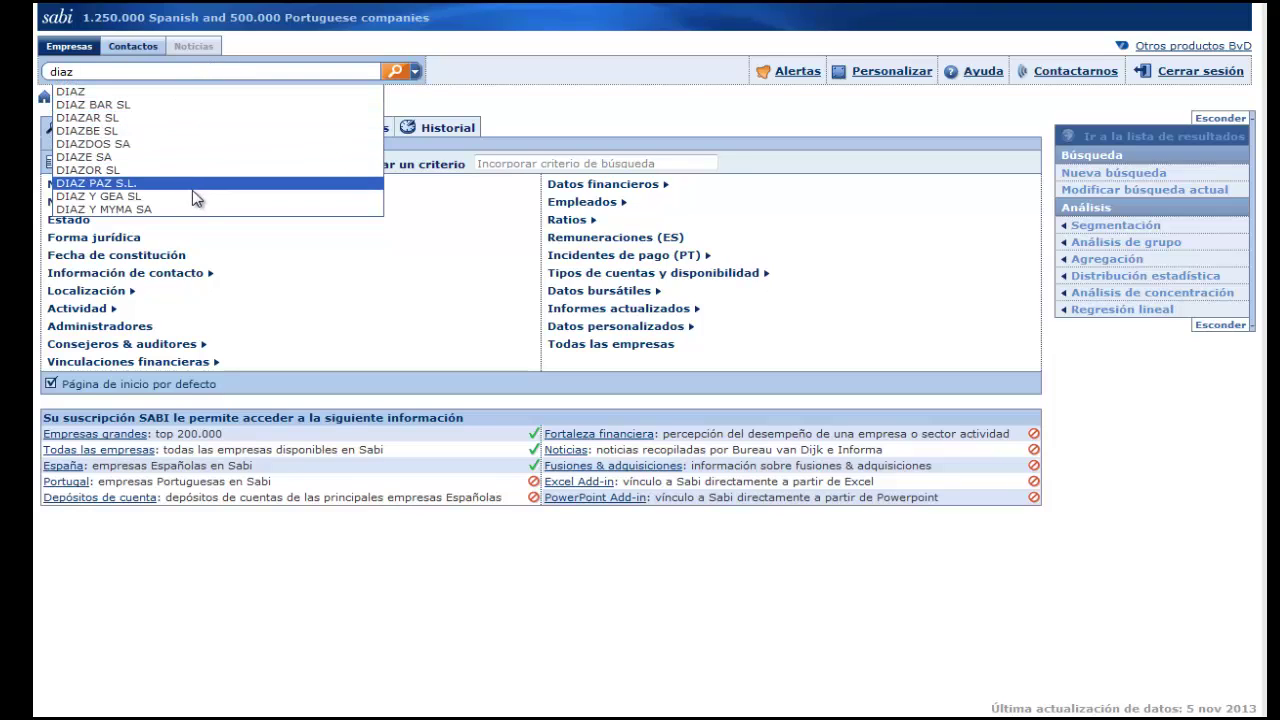
# Step: Open the DIAZBE SL report and examine its contact, legal, activity classification and financial sections down to Formato Global
pyautogui.click(113, 135)
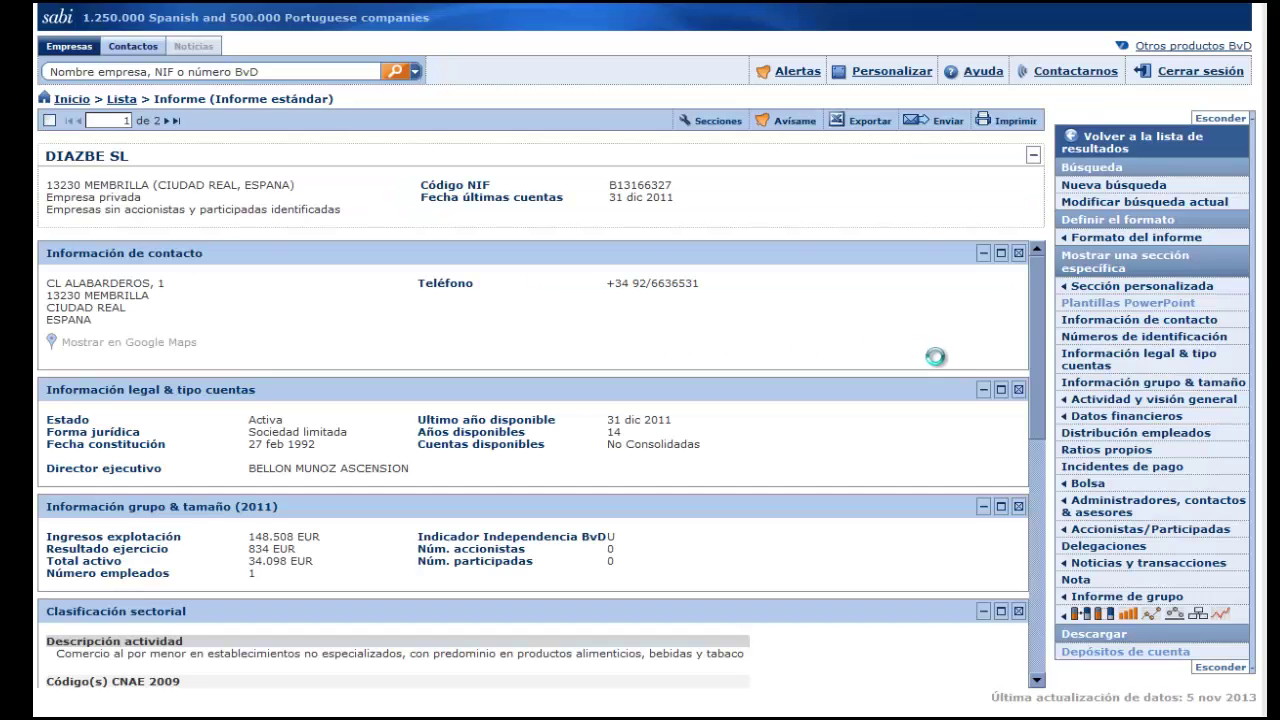
pyautogui.click(1036, 680)
pyautogui.click(1036, 680)
pyautogui.click(1036, 680)
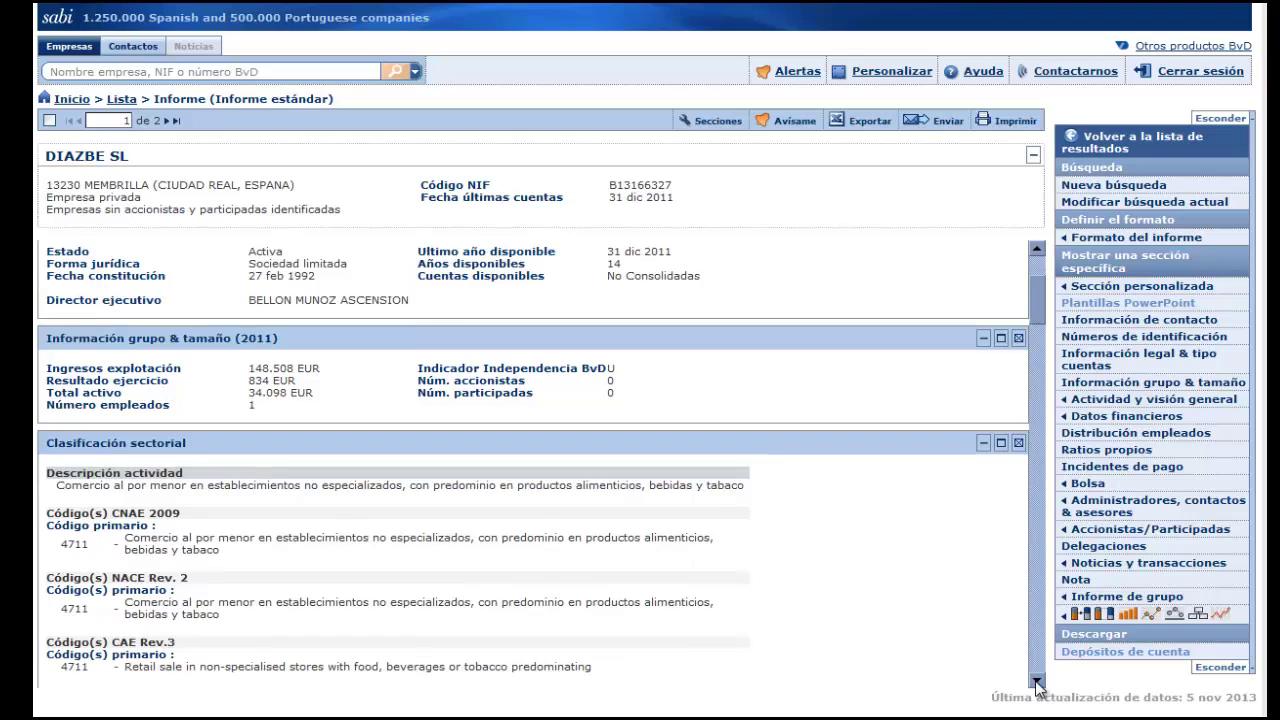
pyautogui.click(1036, 680)
pyautogui.click(1036, 680)
pyautogui.click(1036, 680)
pyautogui.click(1036, 680)
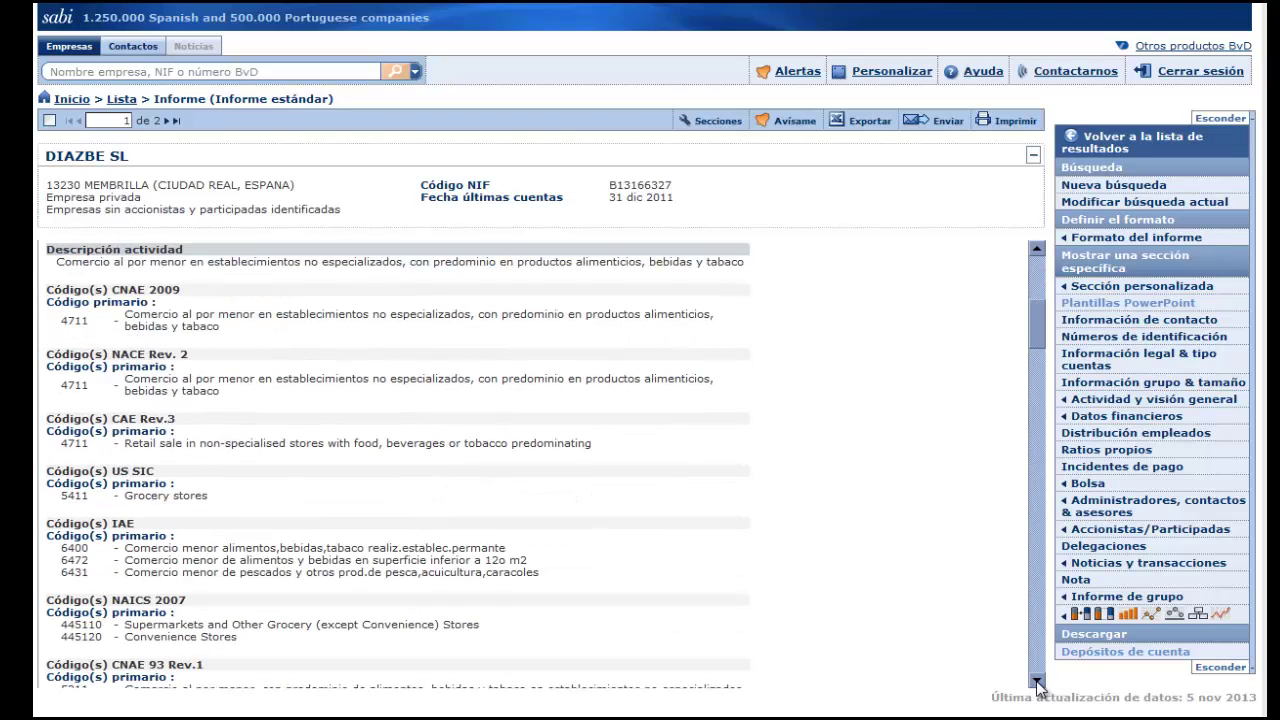
pyautogui.click(1036, 680)
pyautogui.click(1036, 680)
pyautogui.click(1036, 680)
pyautogui.click(1036, 680)
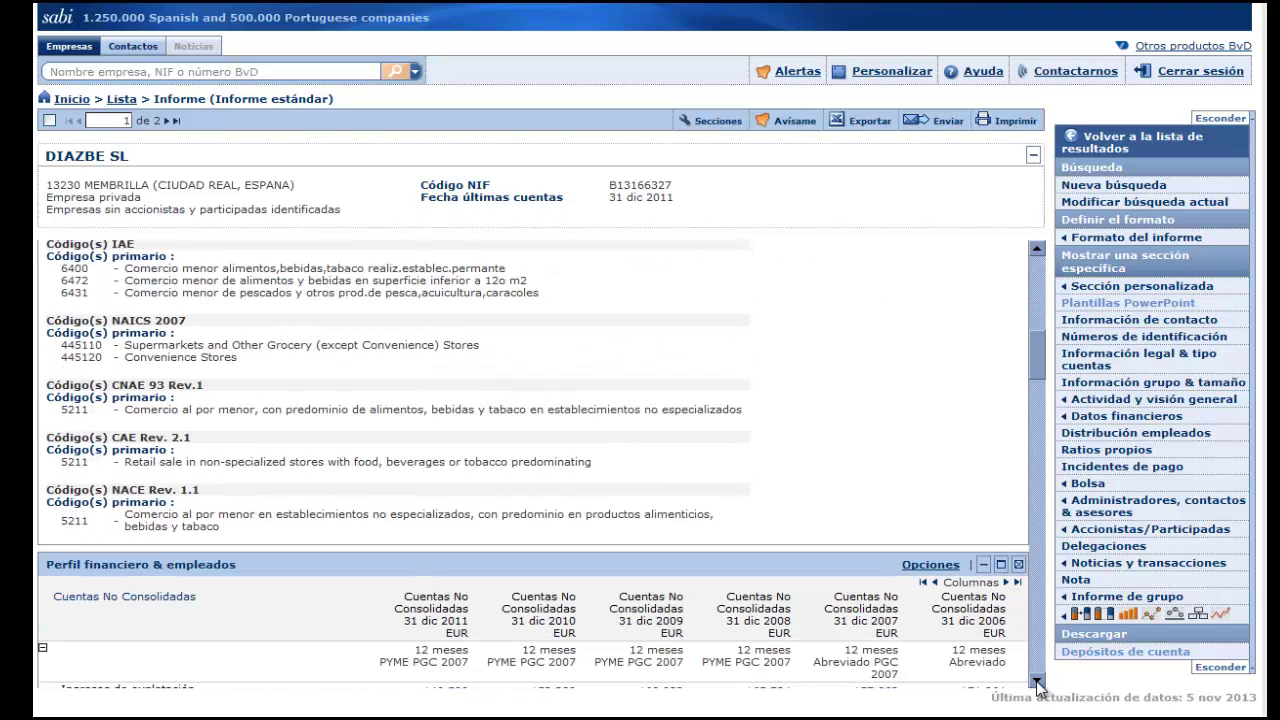
pyautogui.click(1036, 680)
pyautogui.click(1036, 680)
pyautogui.click(1036, 680)
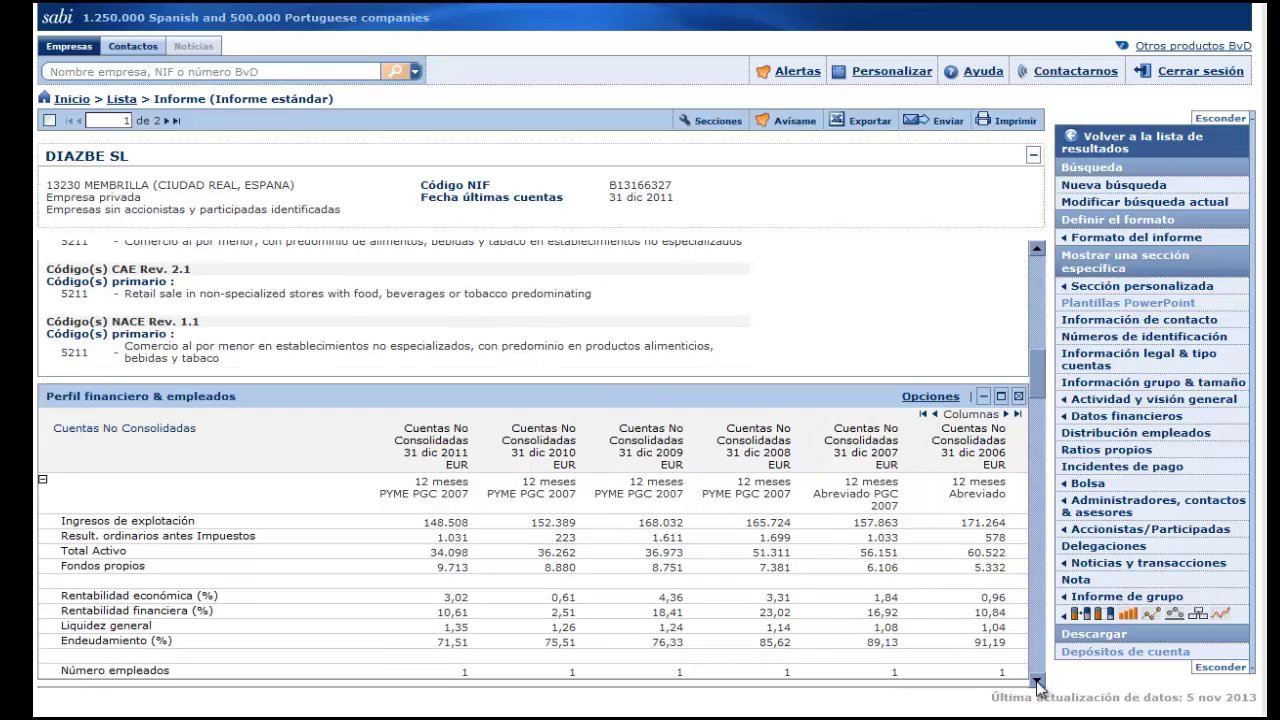
pyautogui.click(1036, 680)
pyautogui.click(1036, 680)
pyautogui.click(1036, 680)
pyautogui.click(1036, 680)
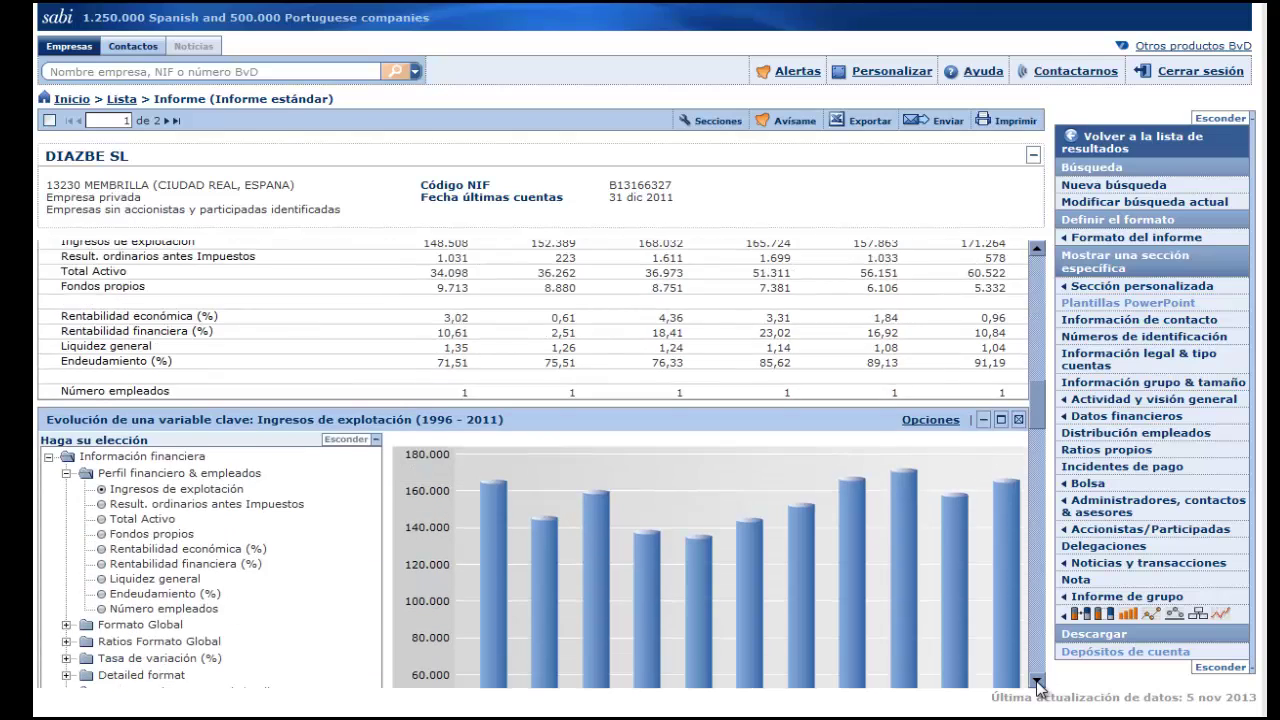
pyautogui.click(1036, 680)
pyautogui.click(1036, 680)
pyautogui.click(1036, 680)
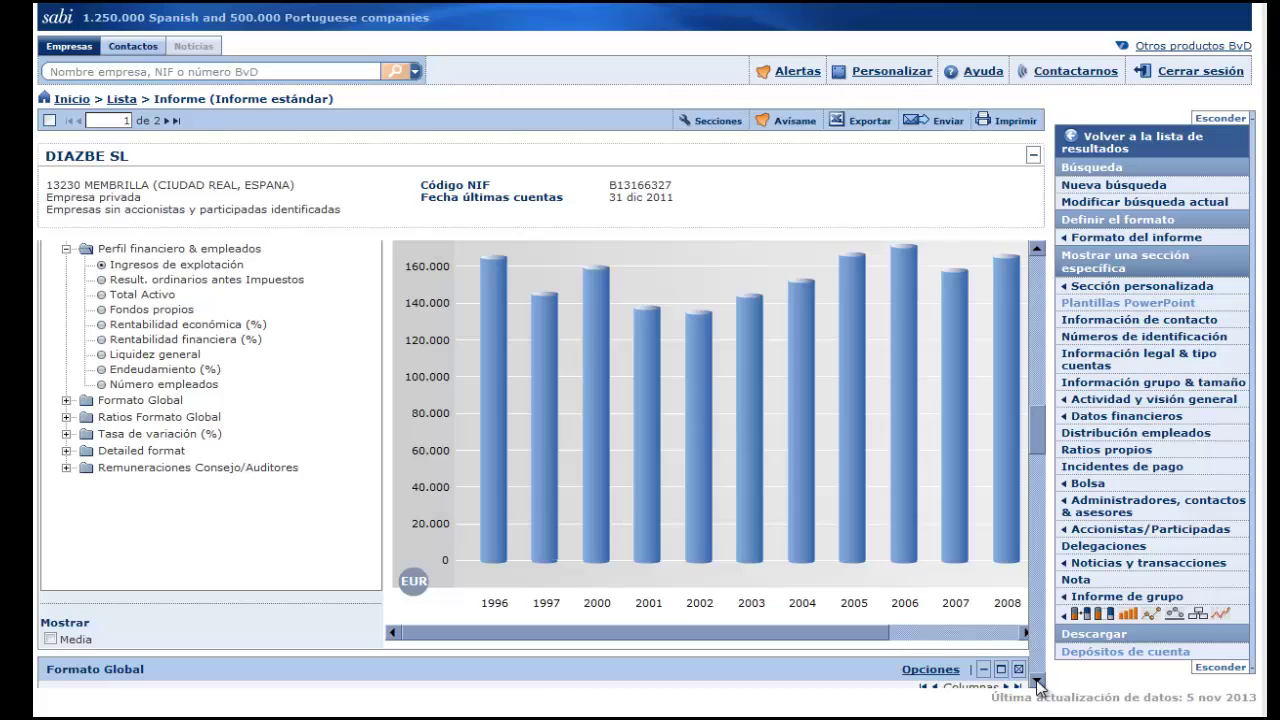
pyautogui.click(1036, 680)
pyautogui.click(1036, 680)
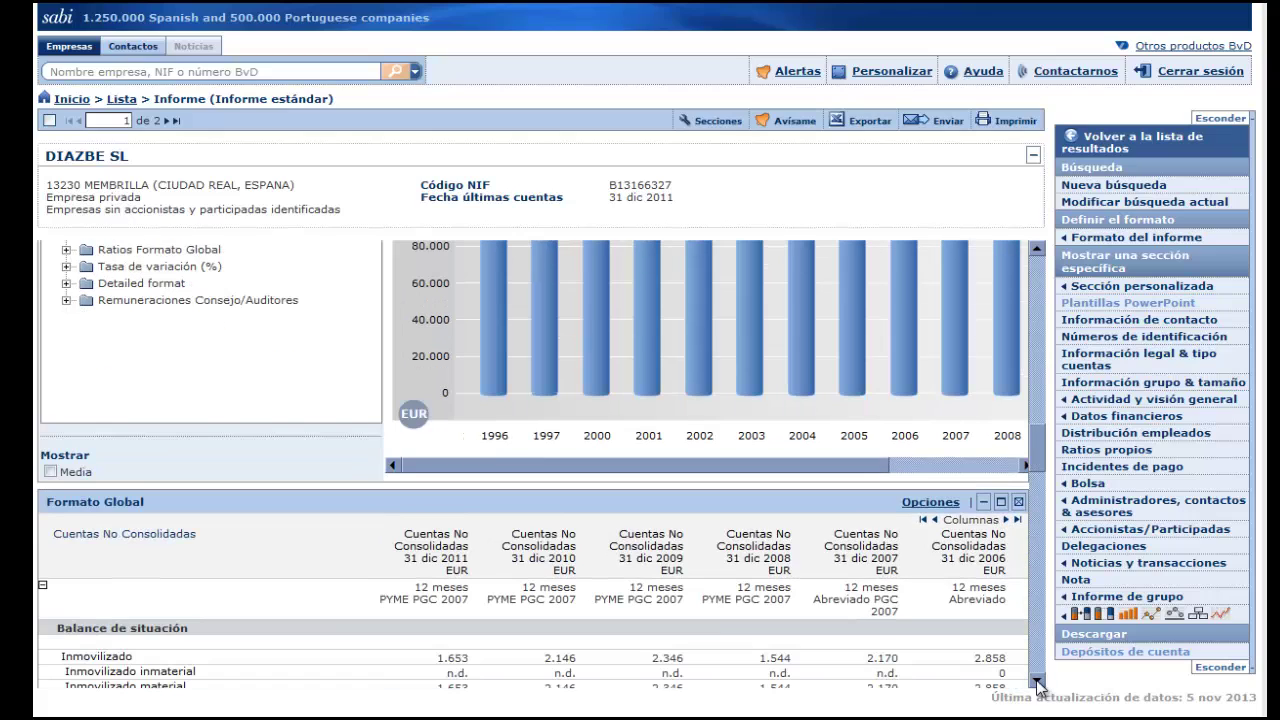
# Step: Start a new company search and restrict it to the Castilla-La Mancha region of España
pyautogui.click(1105, 187)
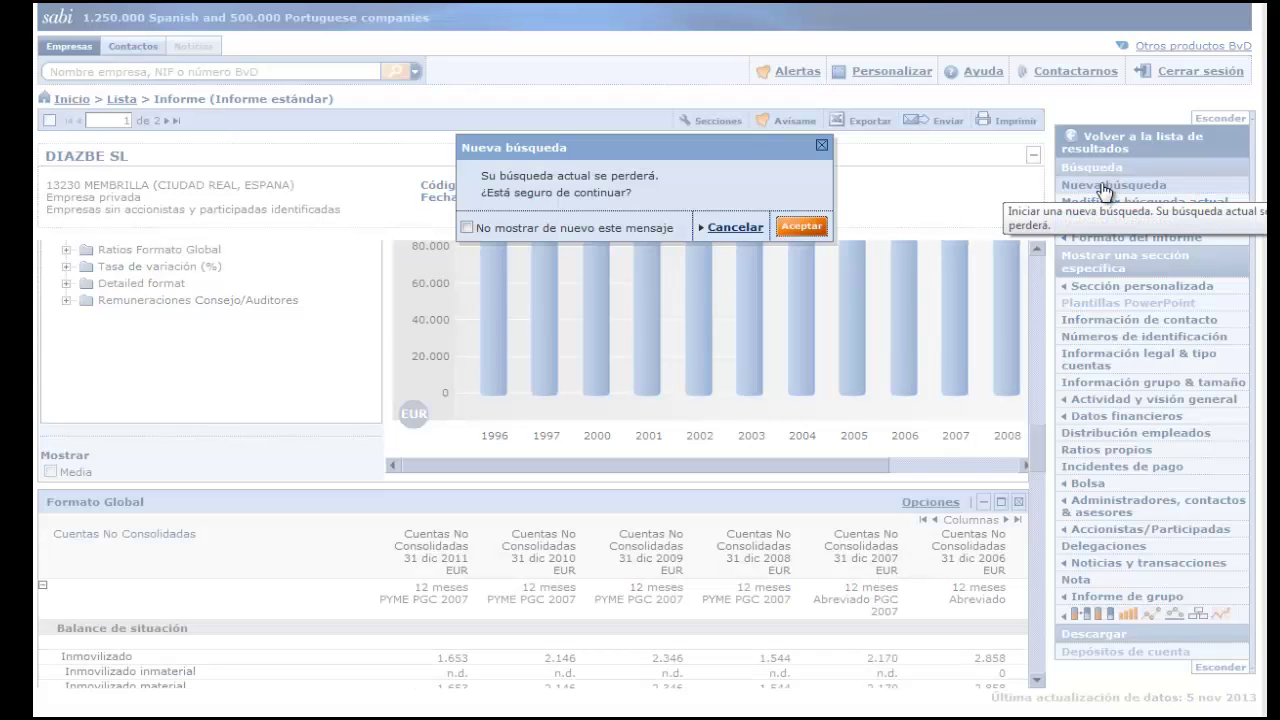
pyautogui.click(797, 227)
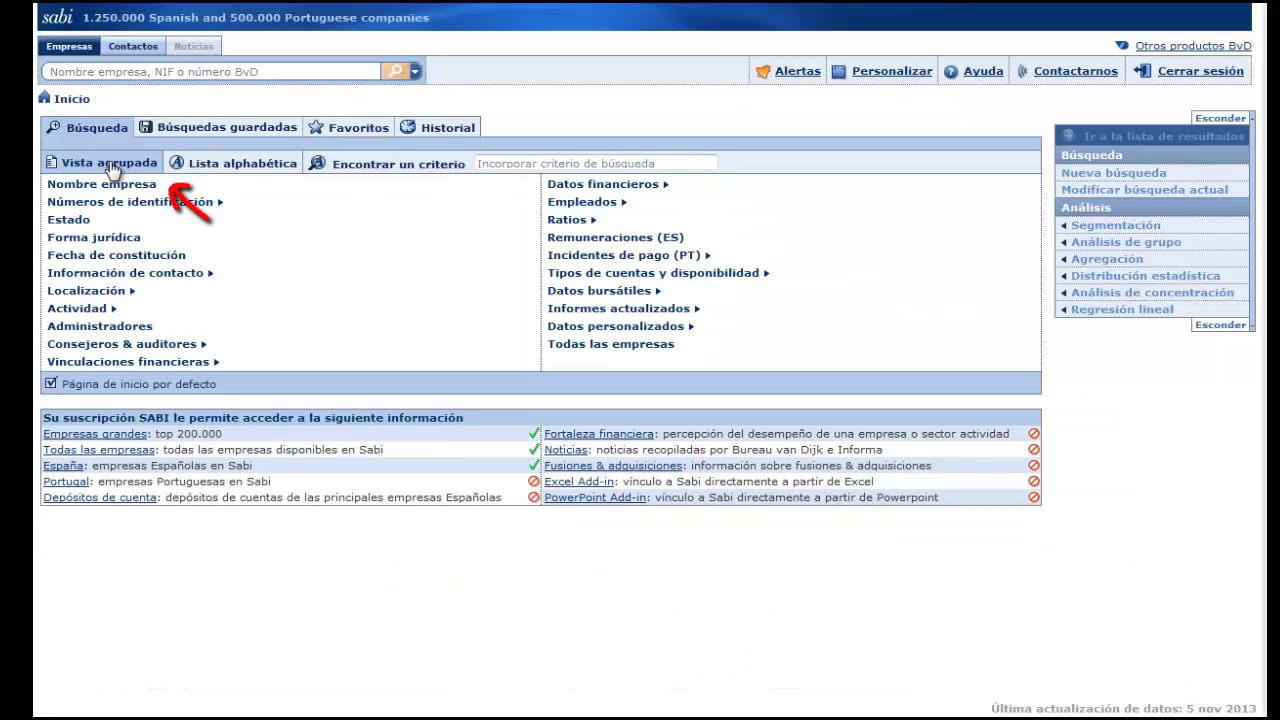
pyautogui.click(117, 292)
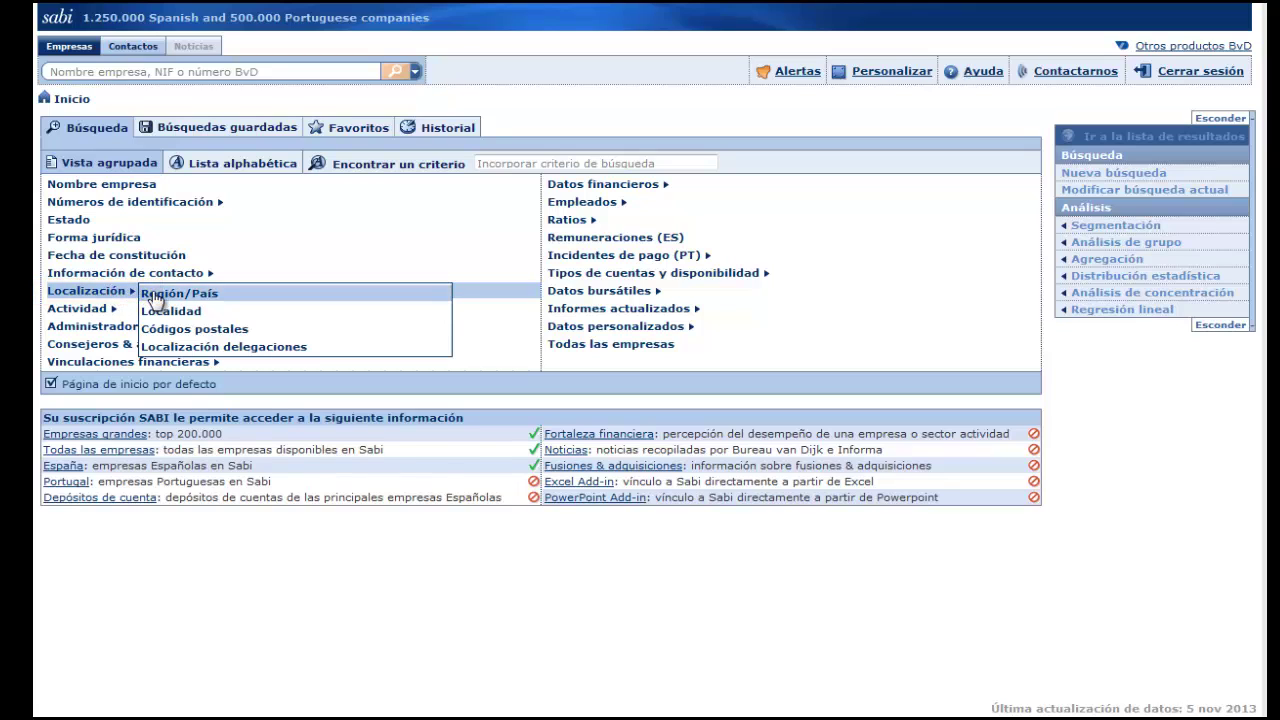
pyautogui.click(155, 296)
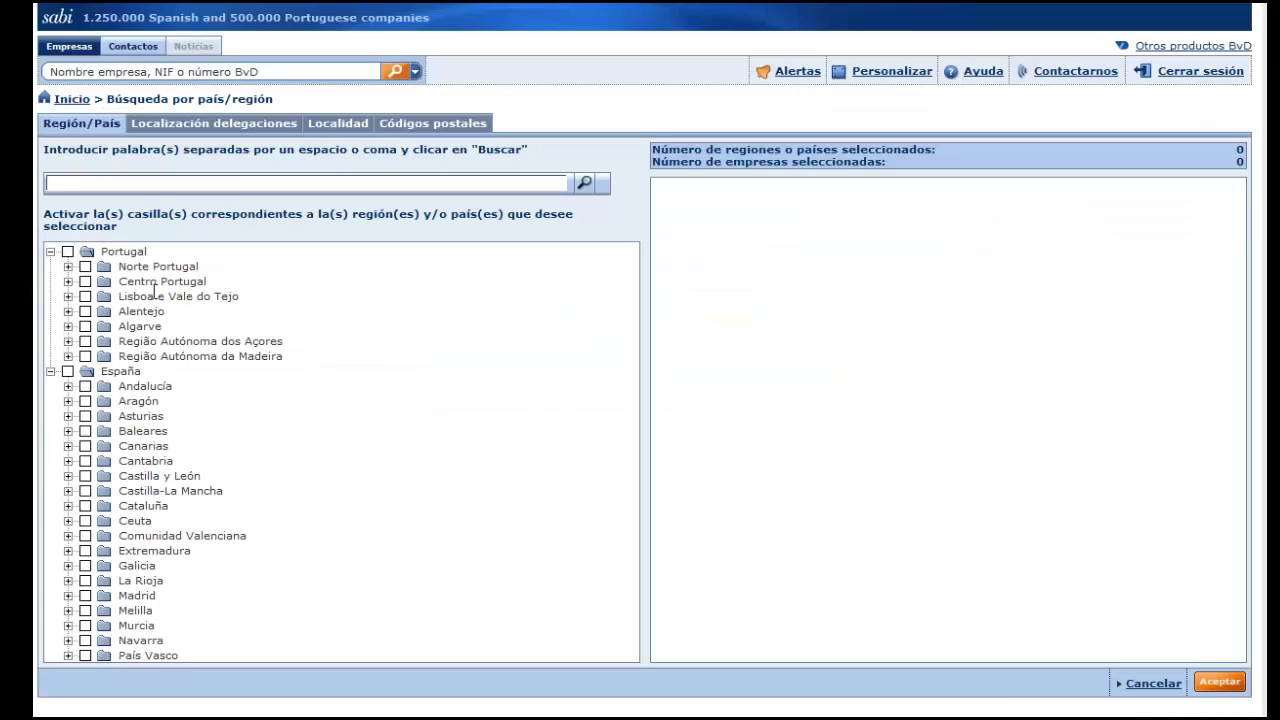
pyautogui.click(85, 491)
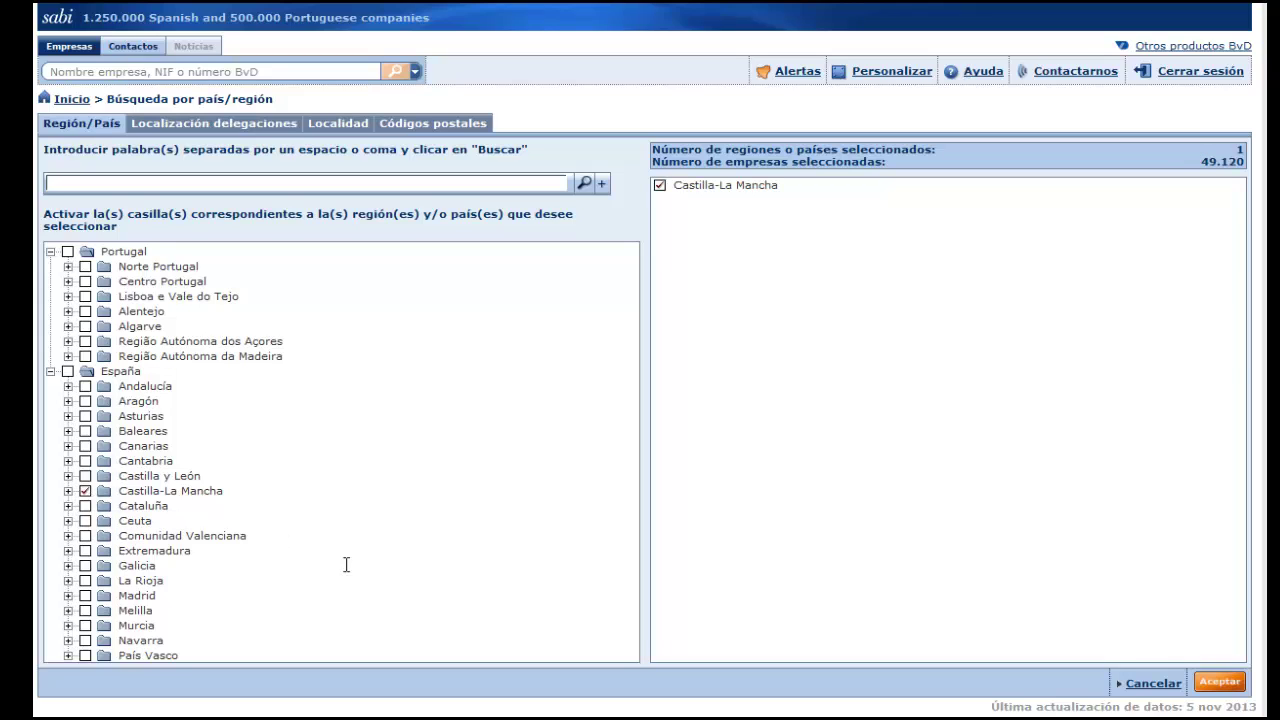
pyautogui.click(1213, 685)
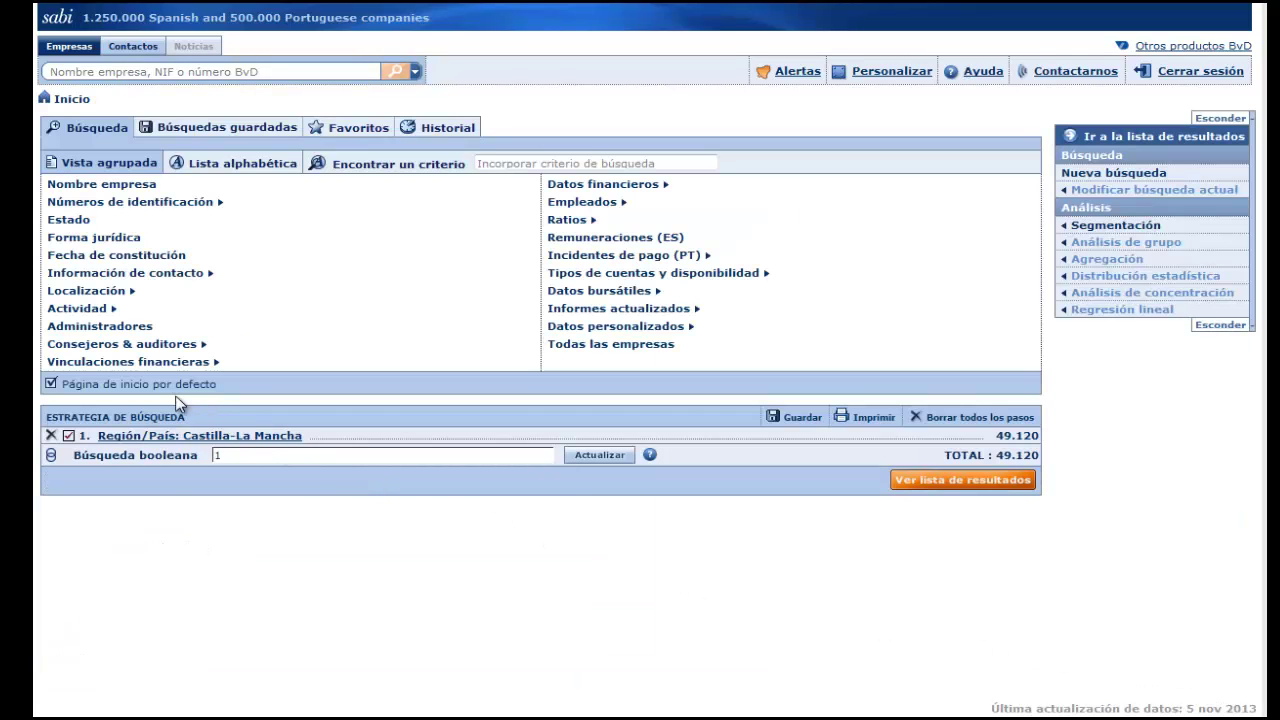
# Step: Add an activity criterion limiting the search to companies with the Exportación/importación option
pyautogui.click(85, 312)
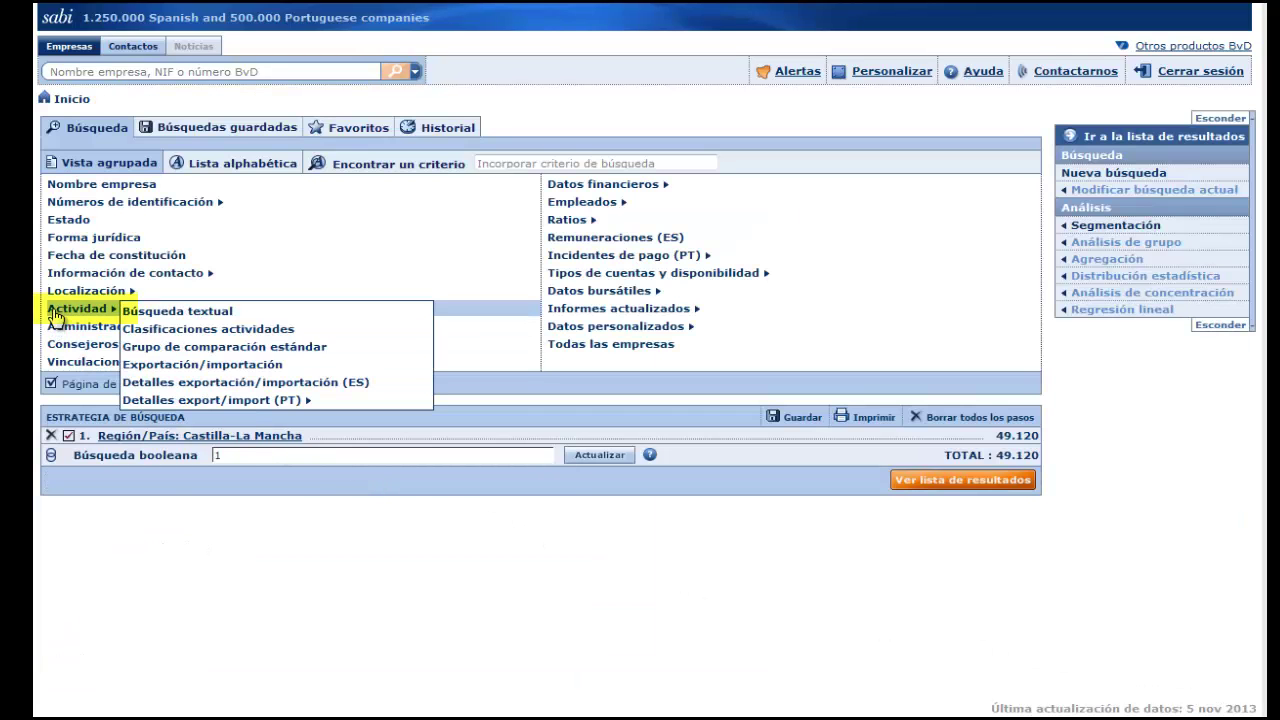
pyautogui.click(160, 366)
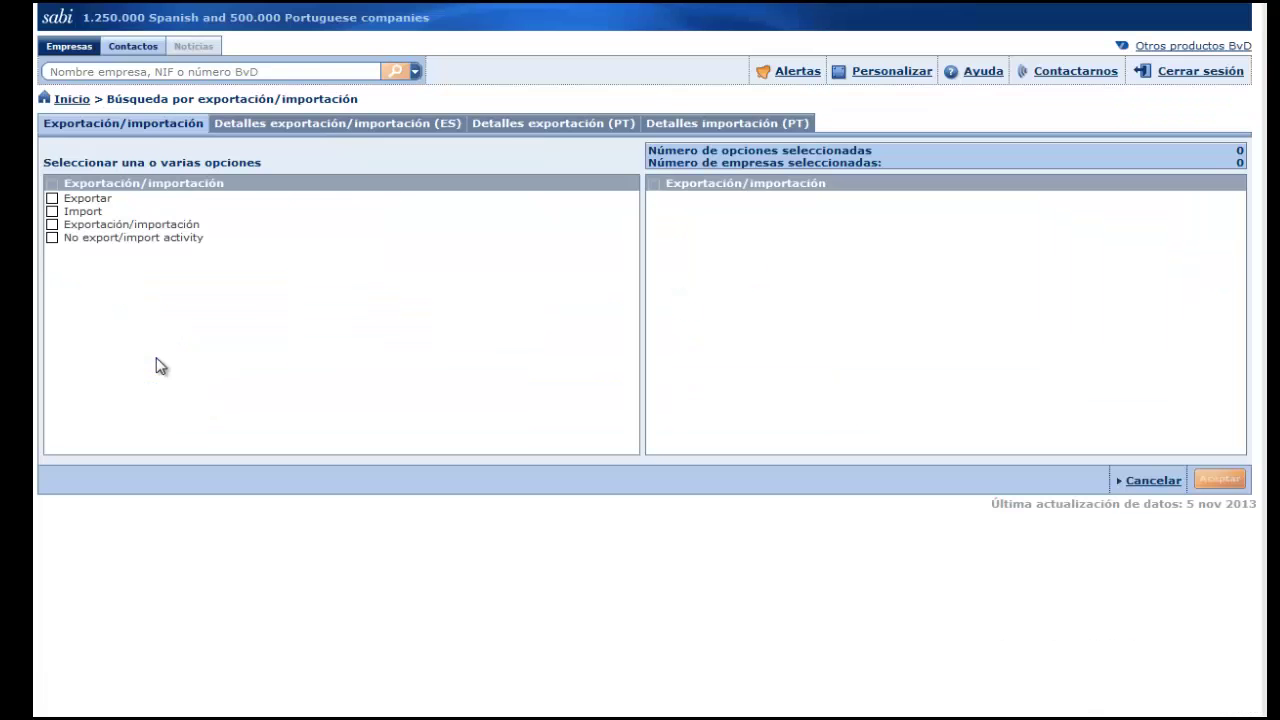
pyautogui.click(52, 225)
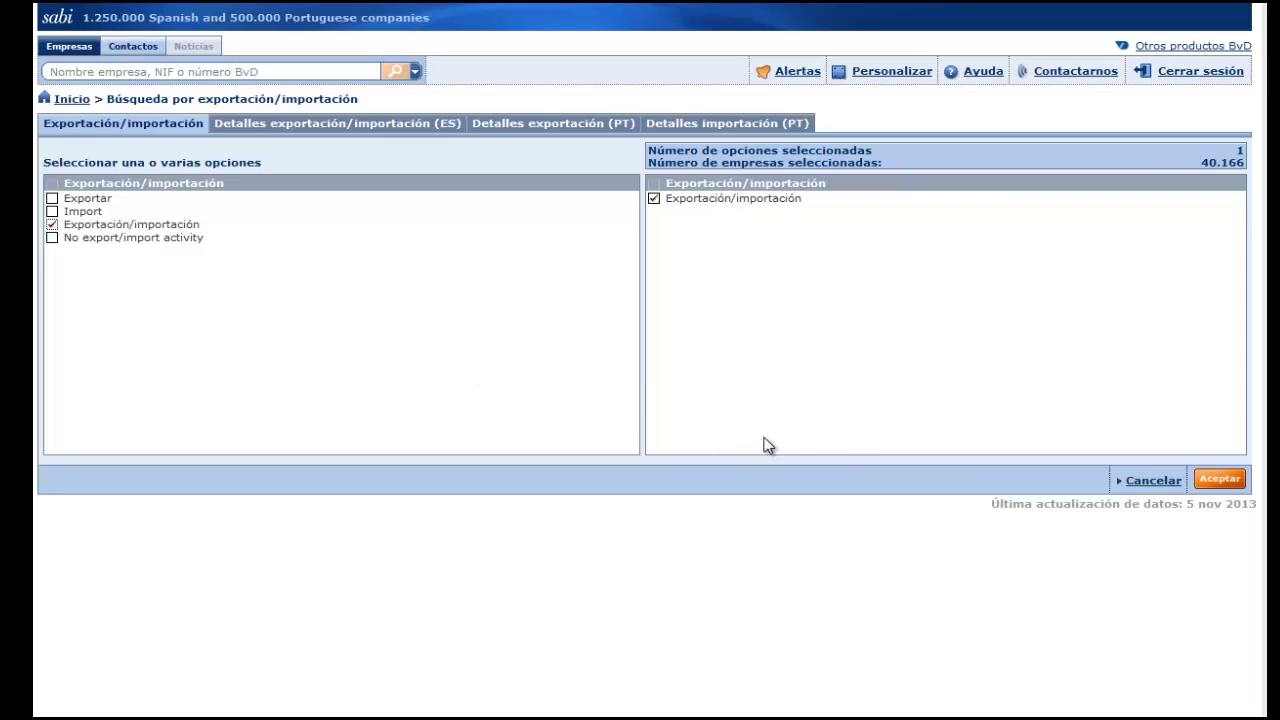
pyautogui.click(1220, 480)
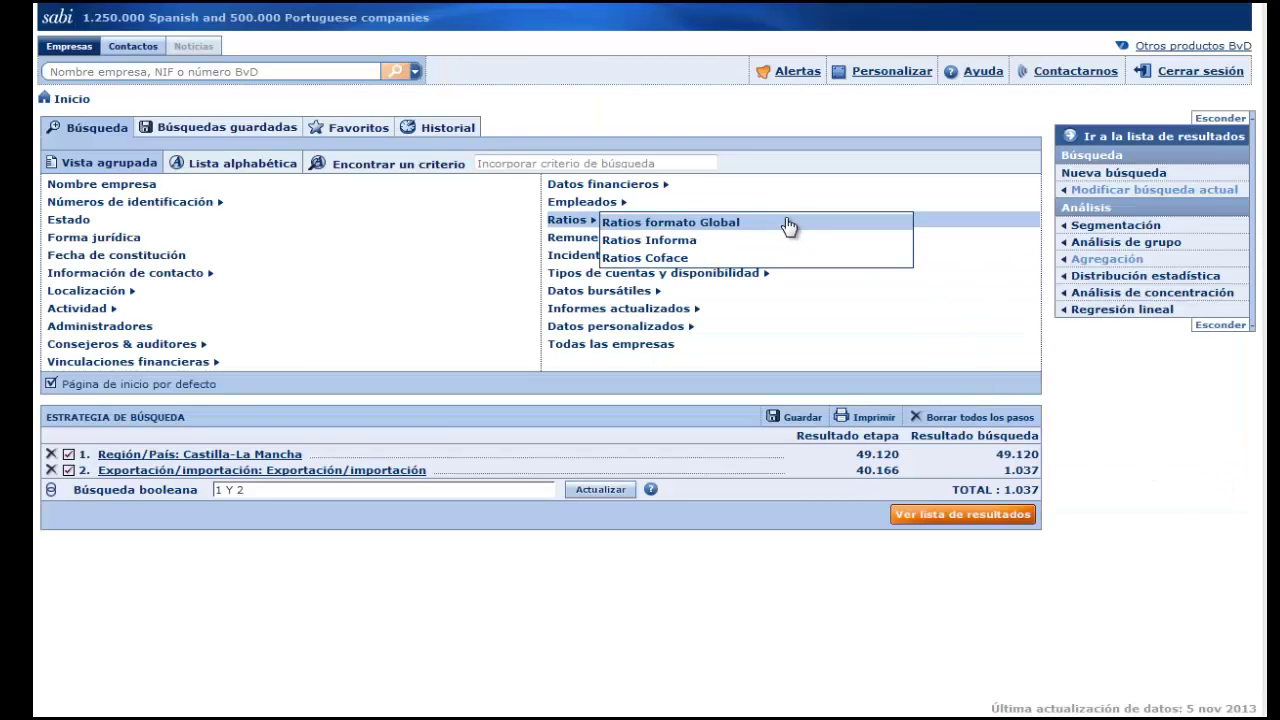
# Step: Add a last-number-of-employees criterion with a minimum of 100 and a maximum of 500
pyautogui.moveTo(786, 210)
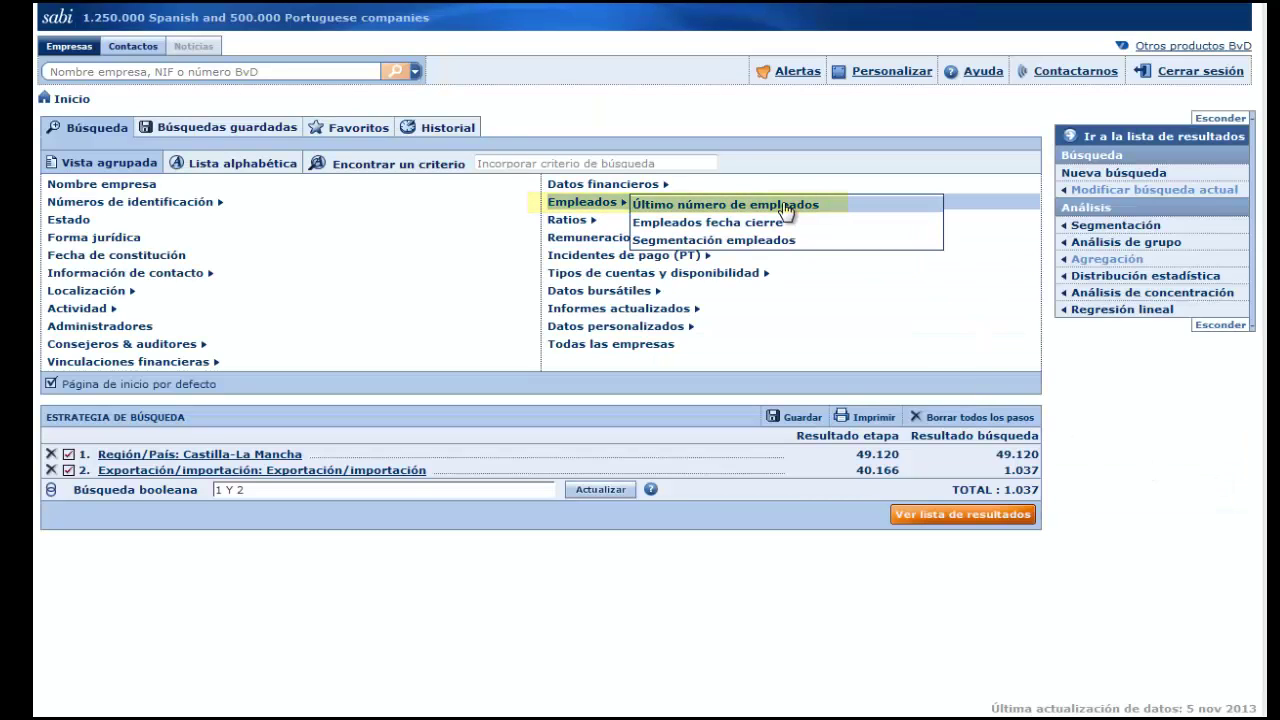
pyautogui.click(785, 209)
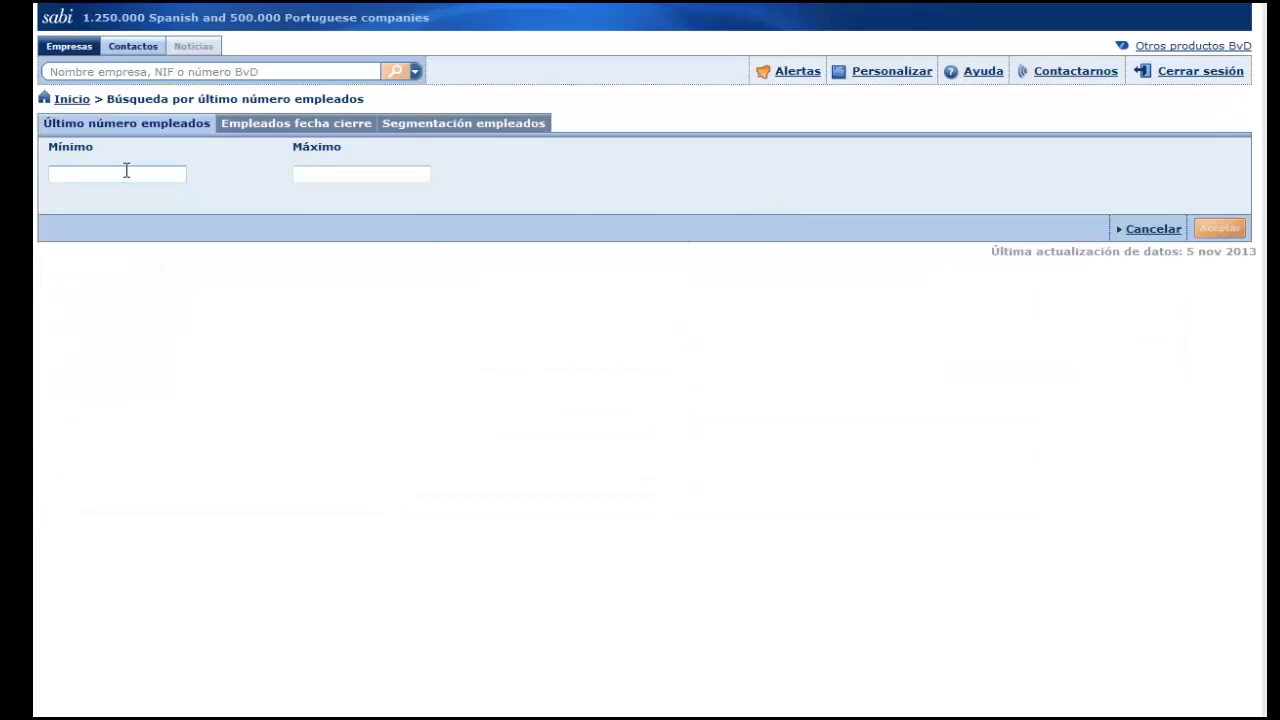
pyautogui.write('100')
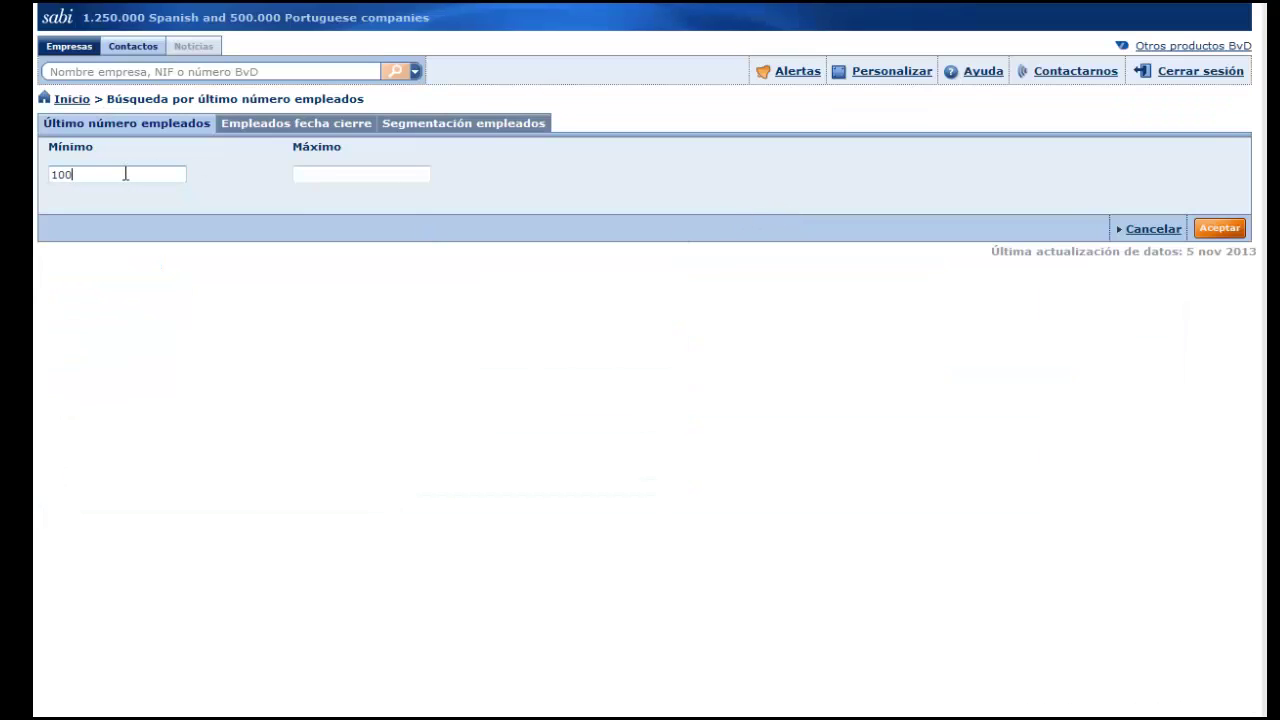
pyautogui.press('Tab')
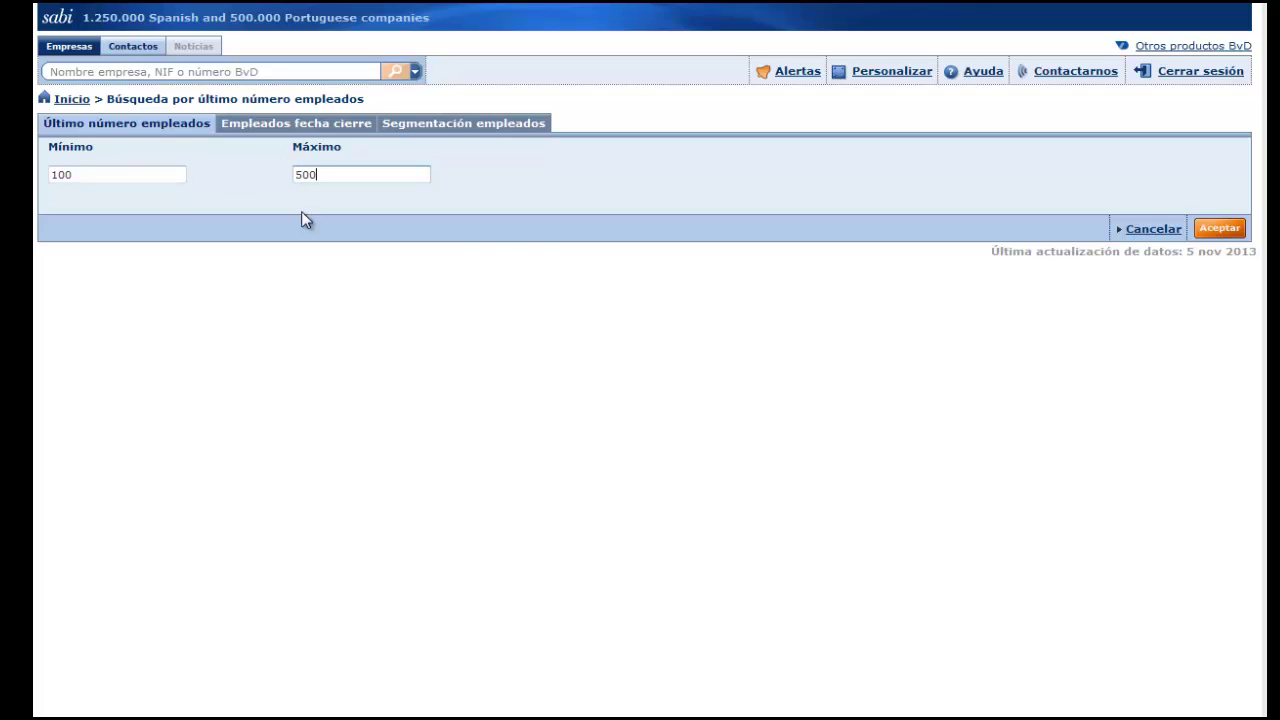
pyautogui.click(1222, 230)
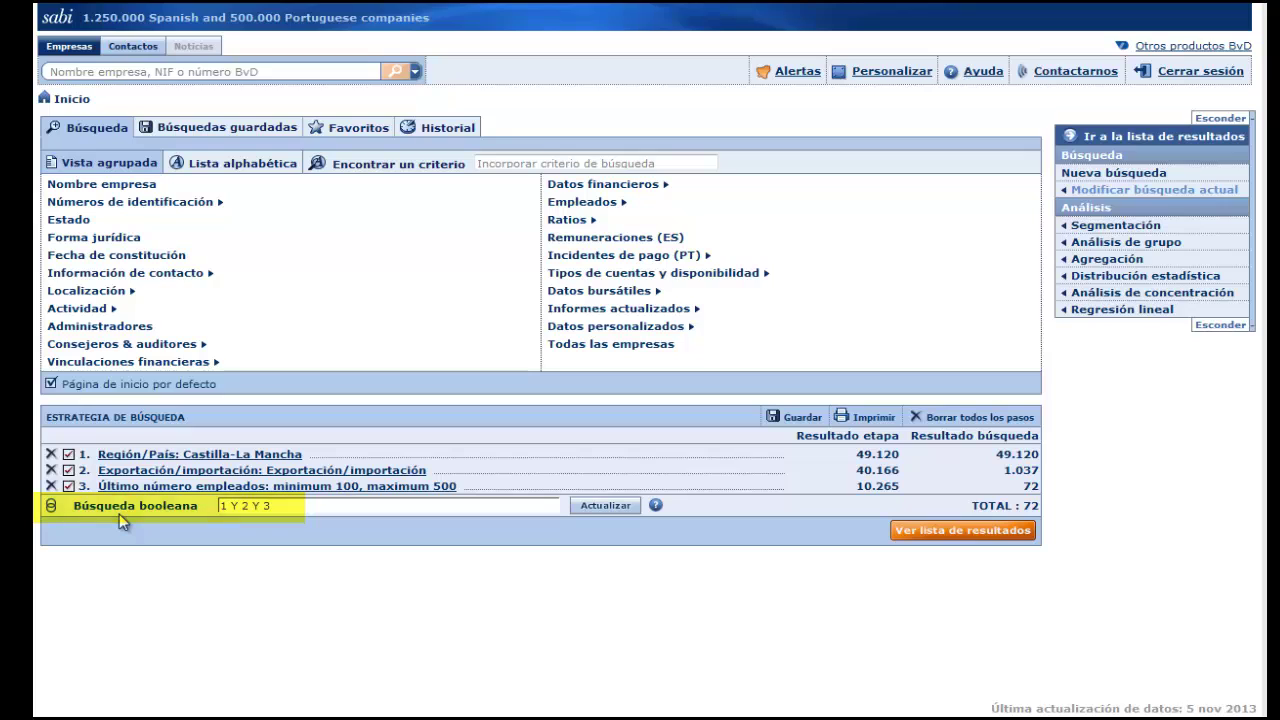
# Step: Display the list of companies matching the search and open the JOMA SPORT SA report
pyautogui.click(973, 533)
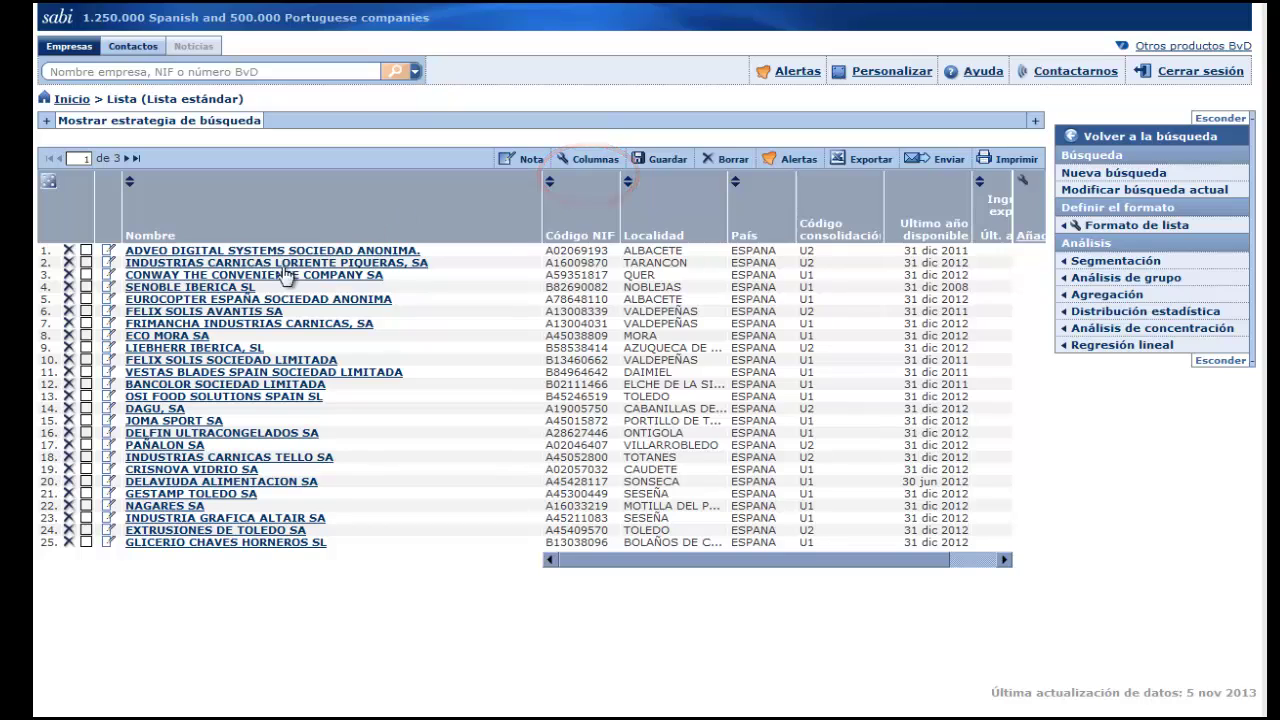
pyautogui.click(174, 421)
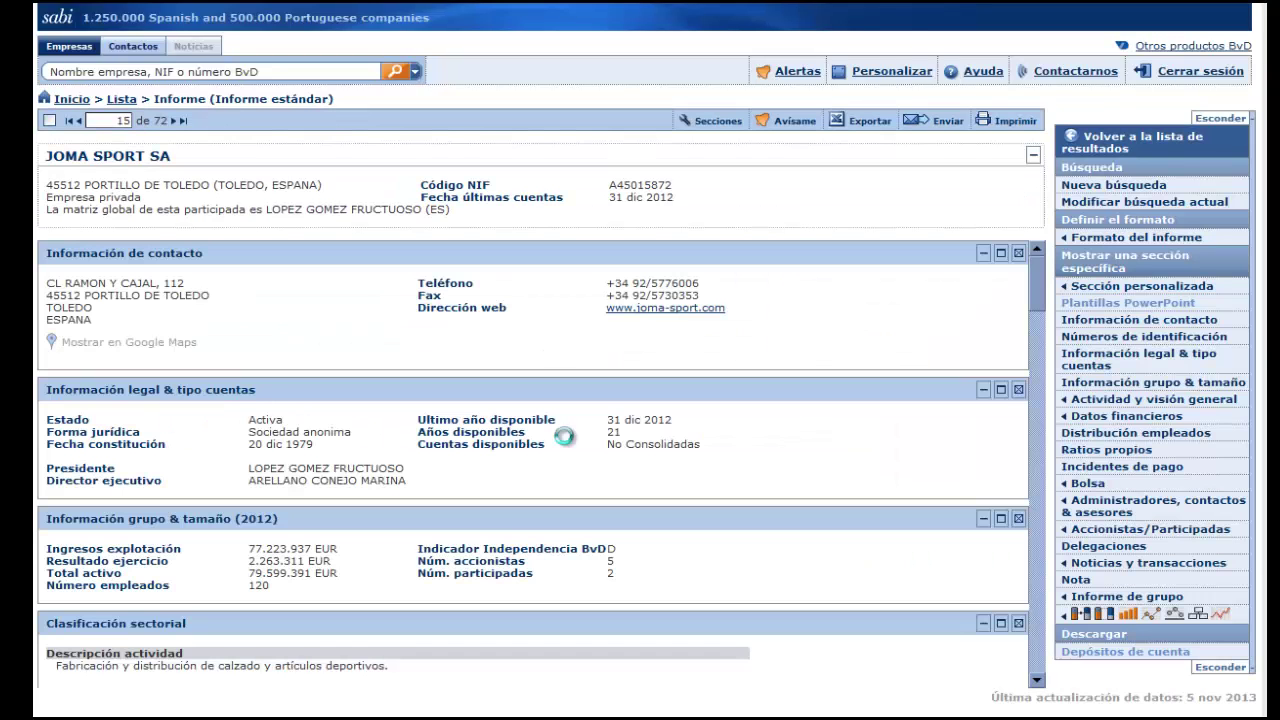
pyautogui.moveTo(1080, 238)
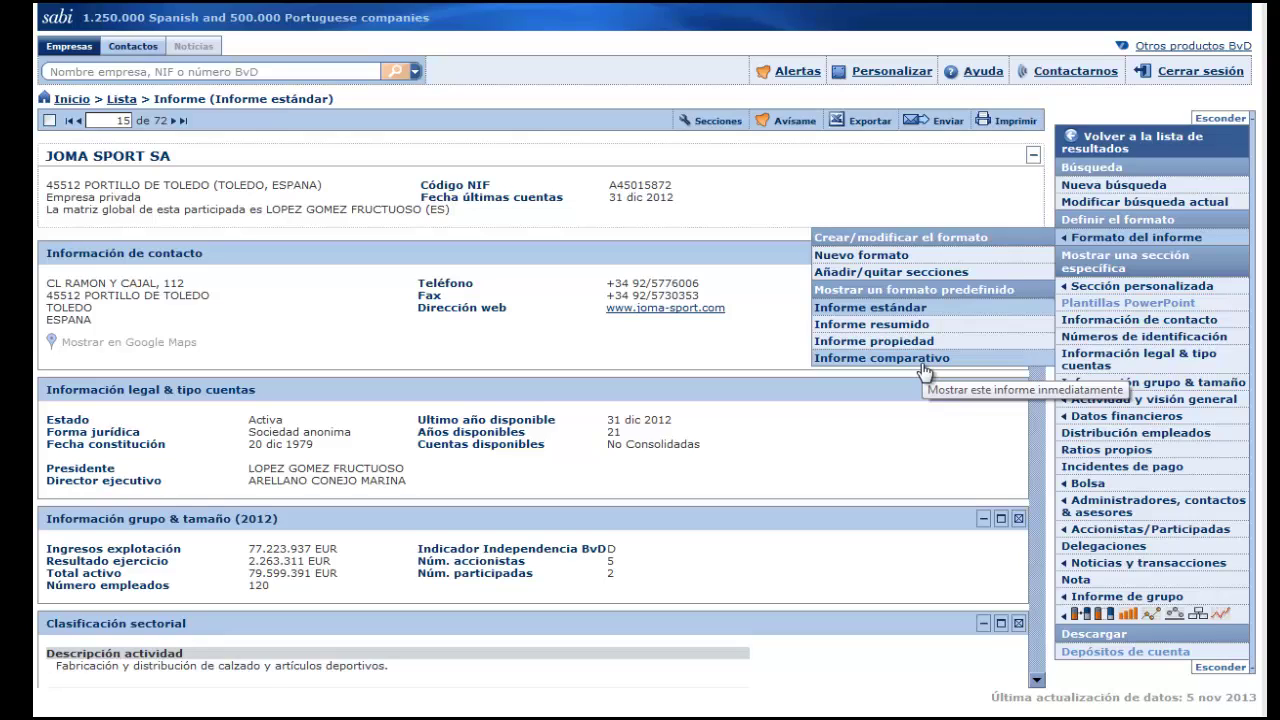
pyautogui.moveTo(1120, 624)
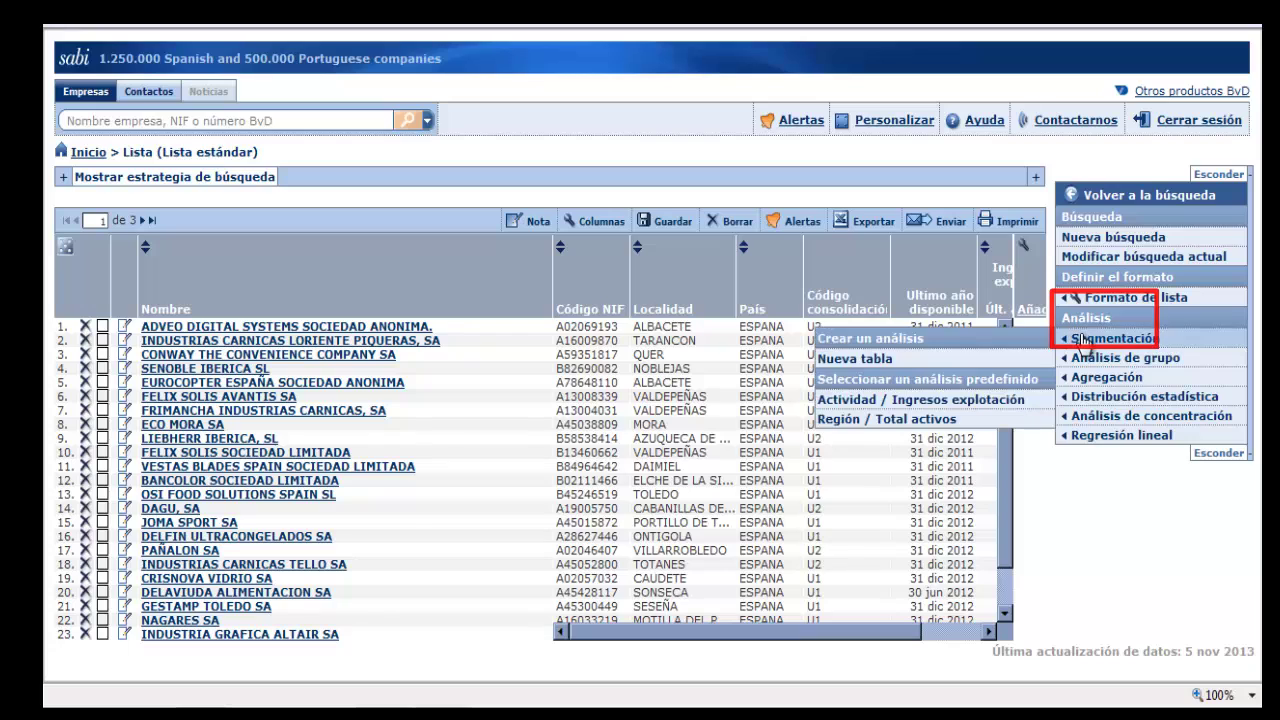
pyautogui.moveTo(1088, 362)
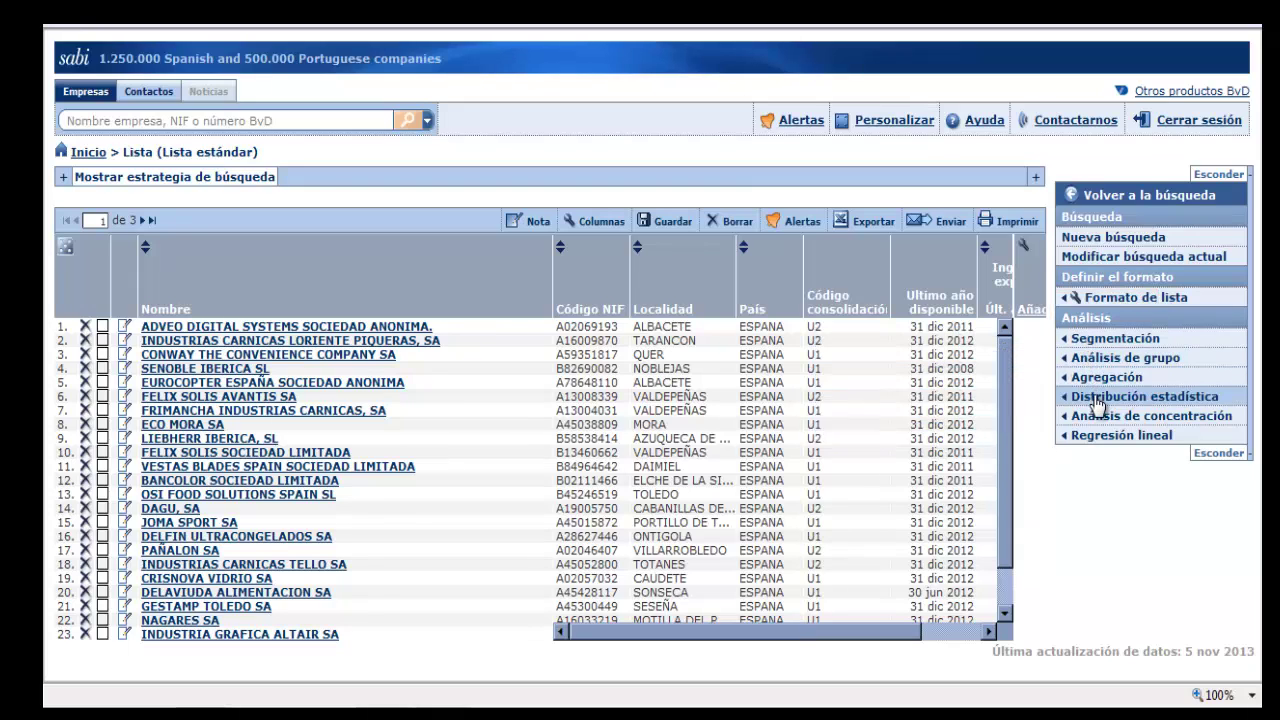
pyautogui.moveTo(1100, 425)
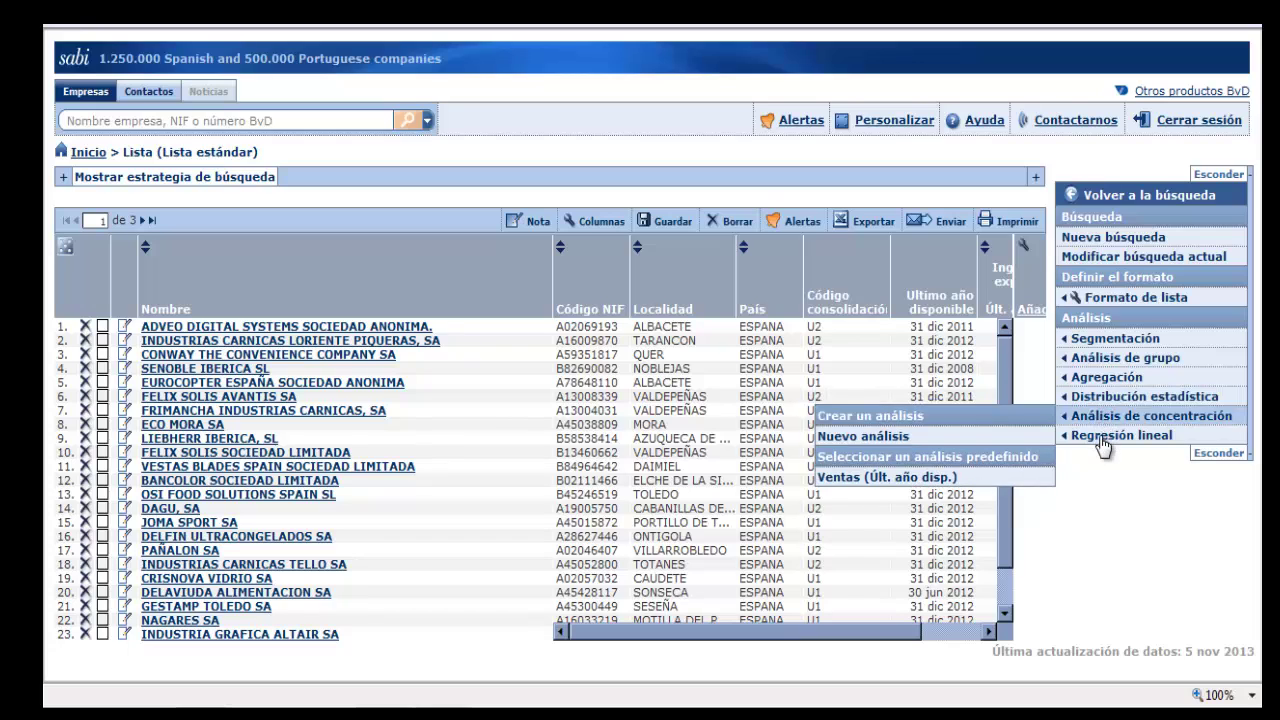
pyautogui.moveTo(1103, 452)
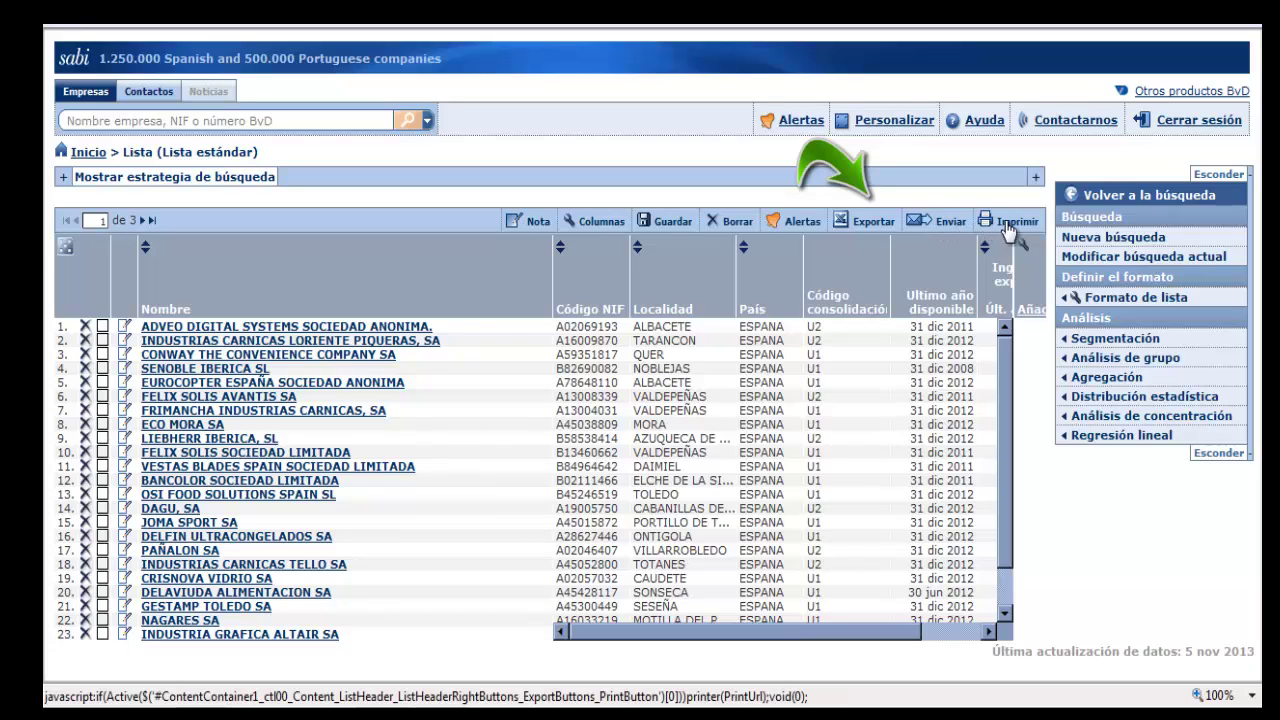
# Step: Examine the export formats for company reports (El informe empresas) in the export parameters, and leave without exporting
pyautogui.click(870, 222)
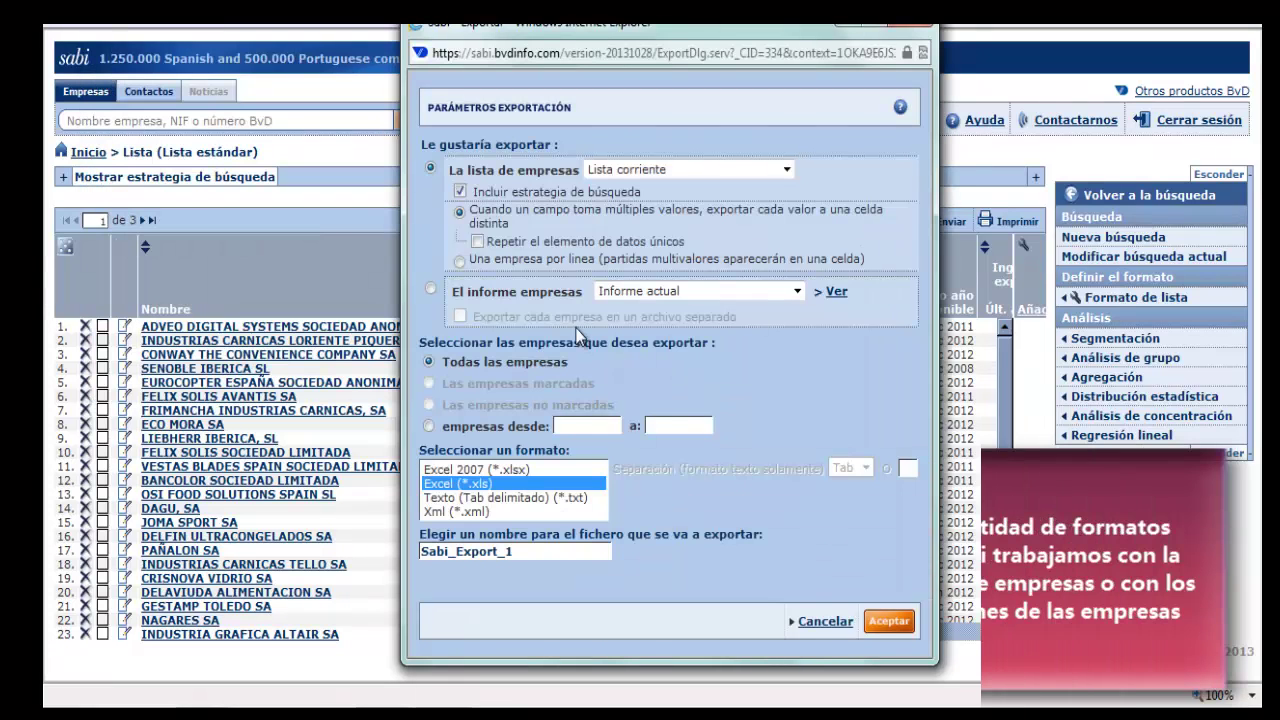
pyautogui.click(432, 289)
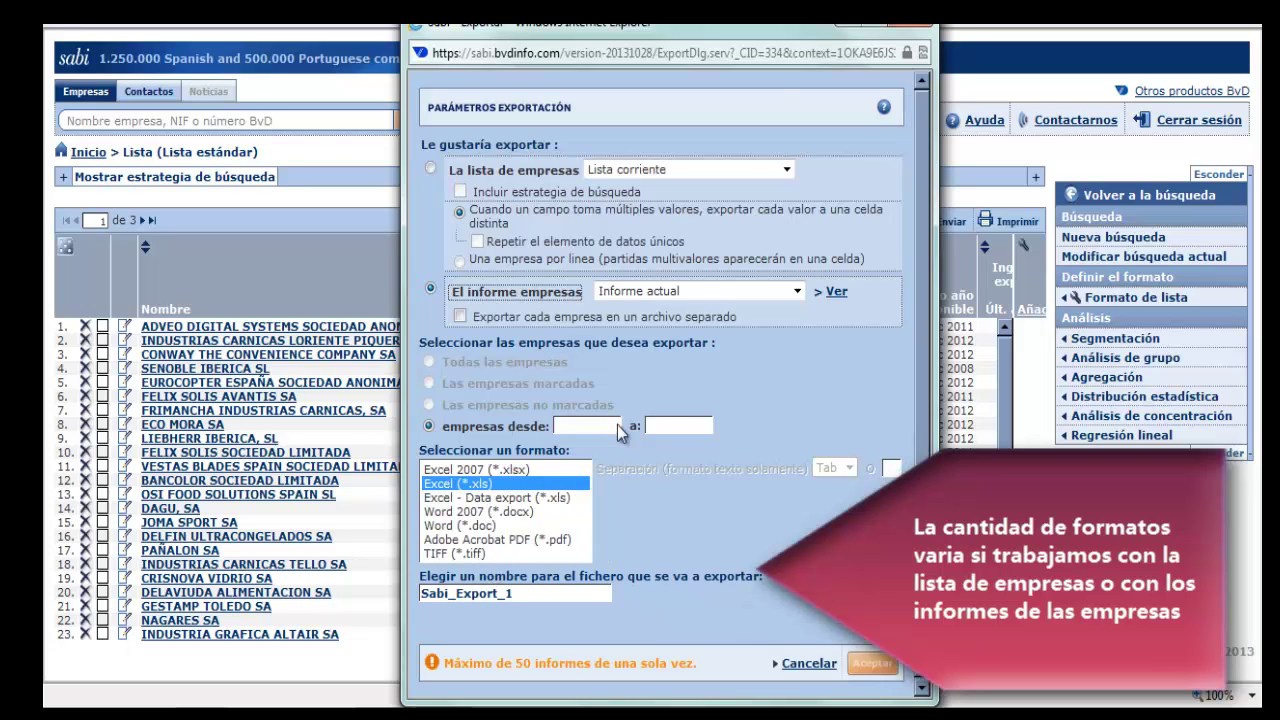
pyautogui.click(912, 27)
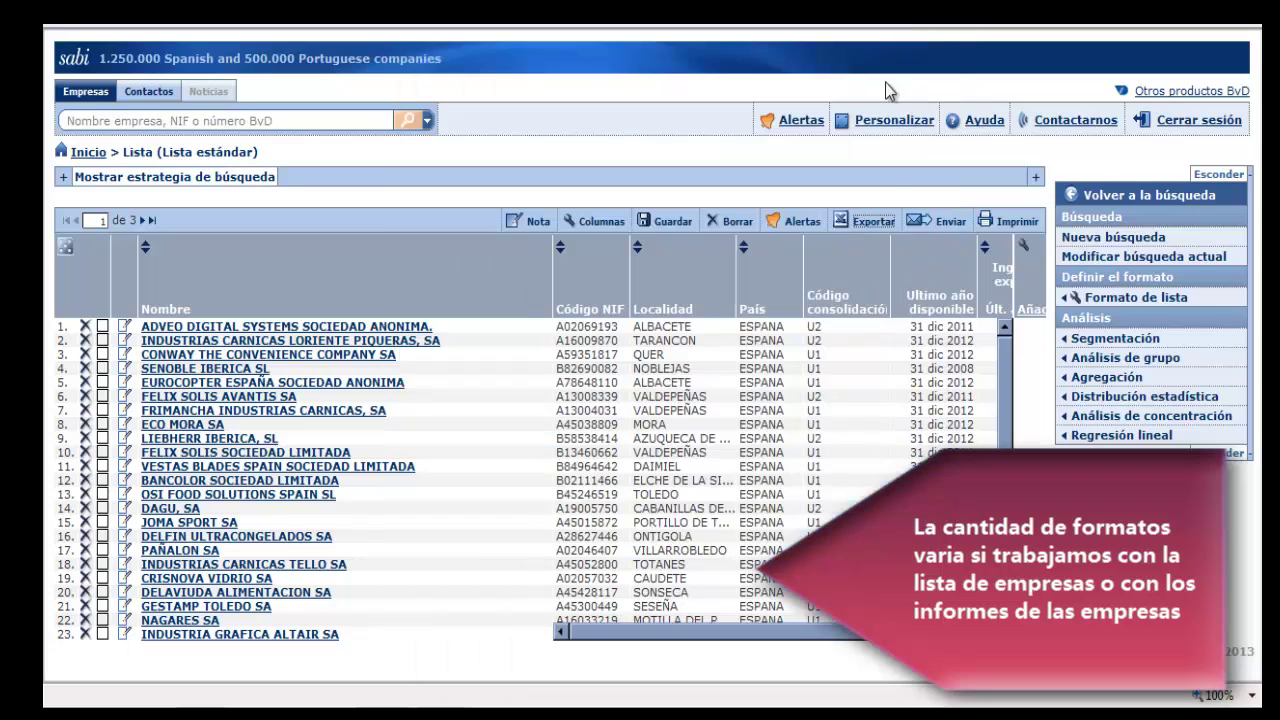
# Step: Examine the e-mail sending parameters for the results, including the company report option (El informe empresas)
pyautogui.click(924, 224)
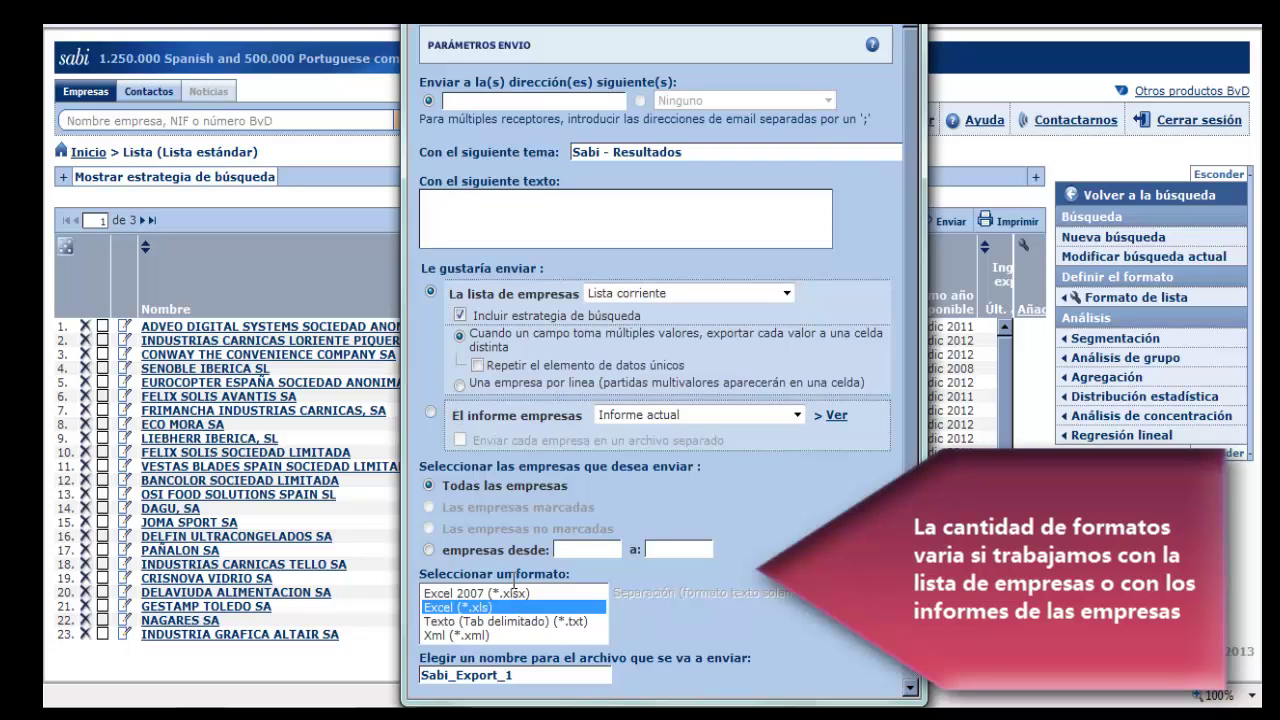
pyautogui.click(431, 413)
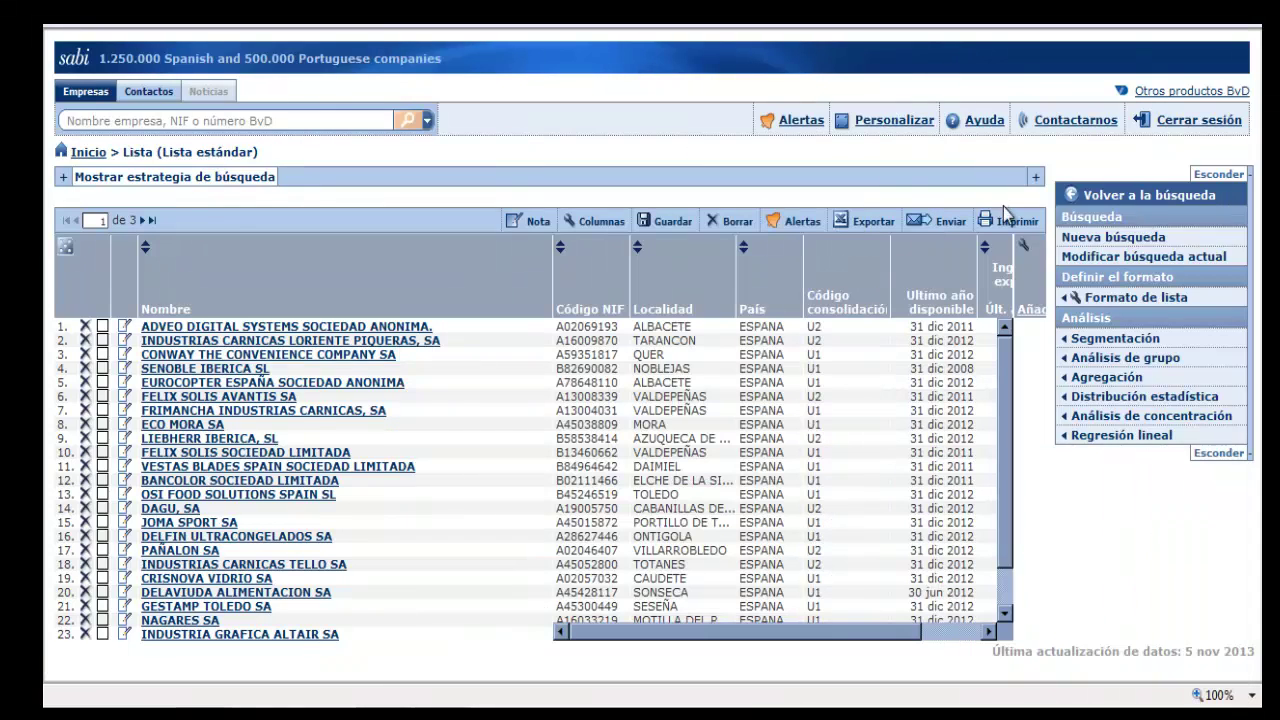
# Step: Examine the print parameters with the company report option (El informe empresas) selected, and leave without printing
pyautogui.click(1010, 224)
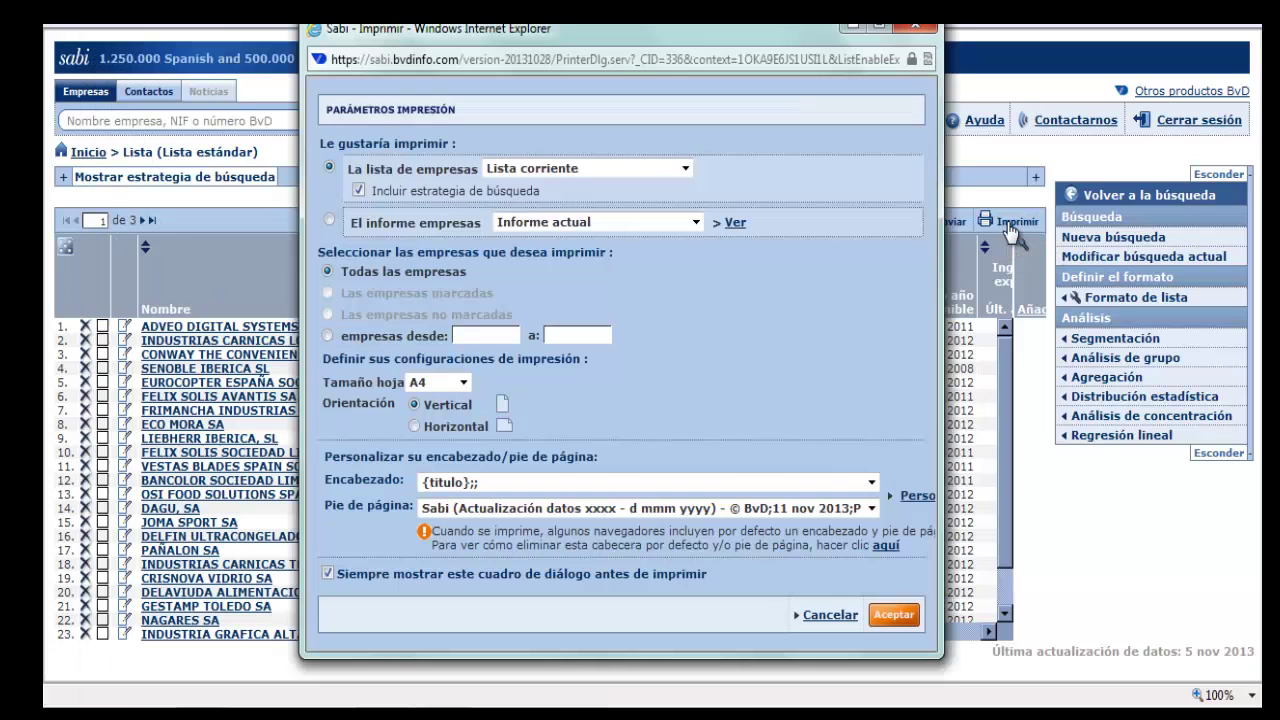
pyautogui.click(330, 221)
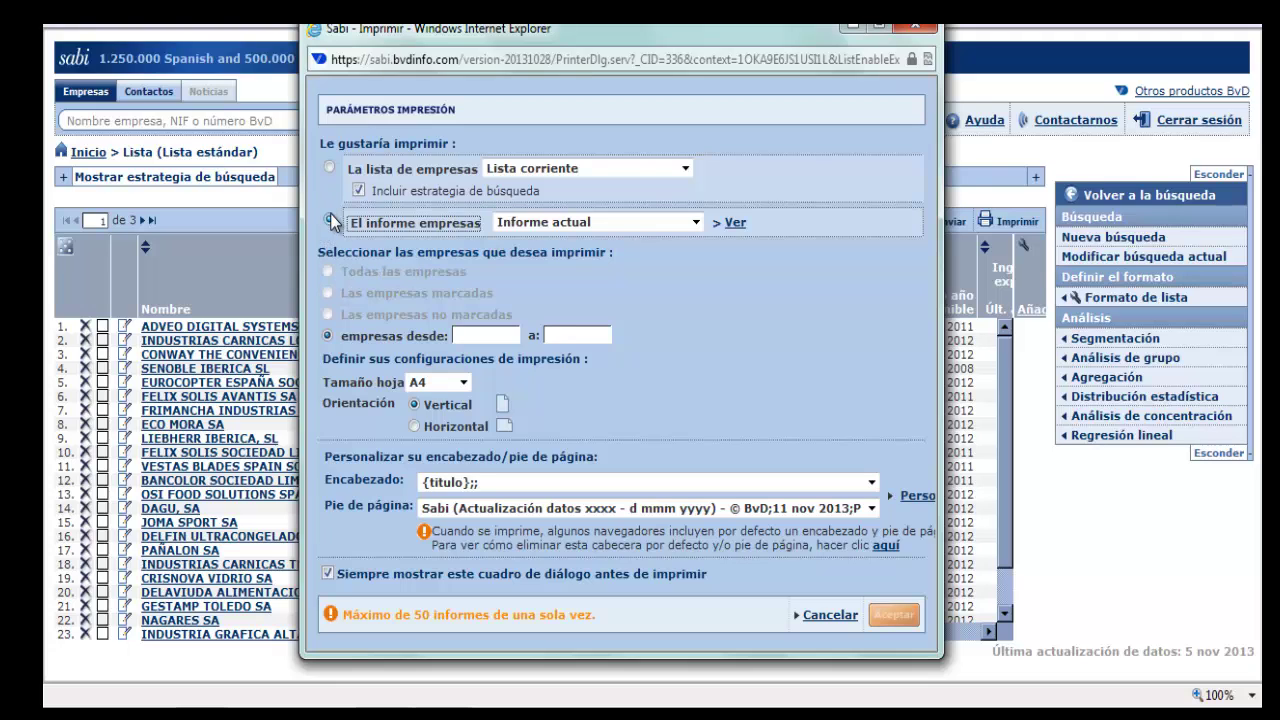
pyautogui.click(920, 31)
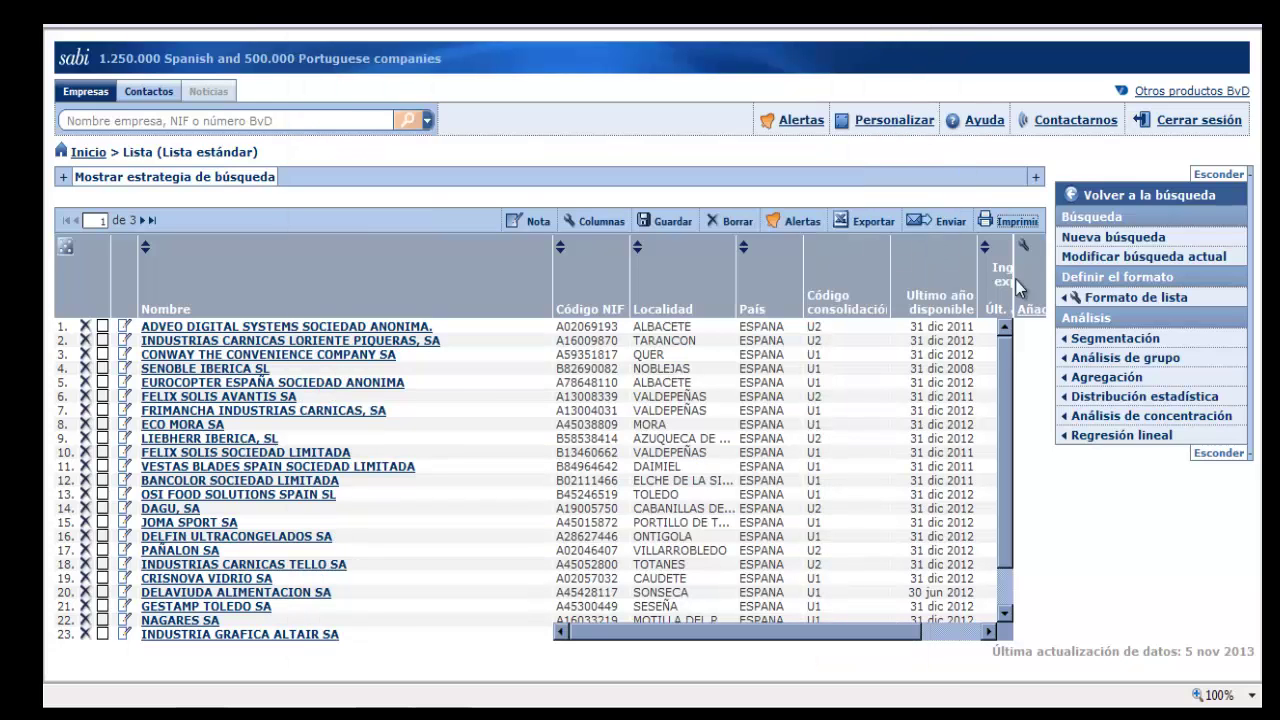